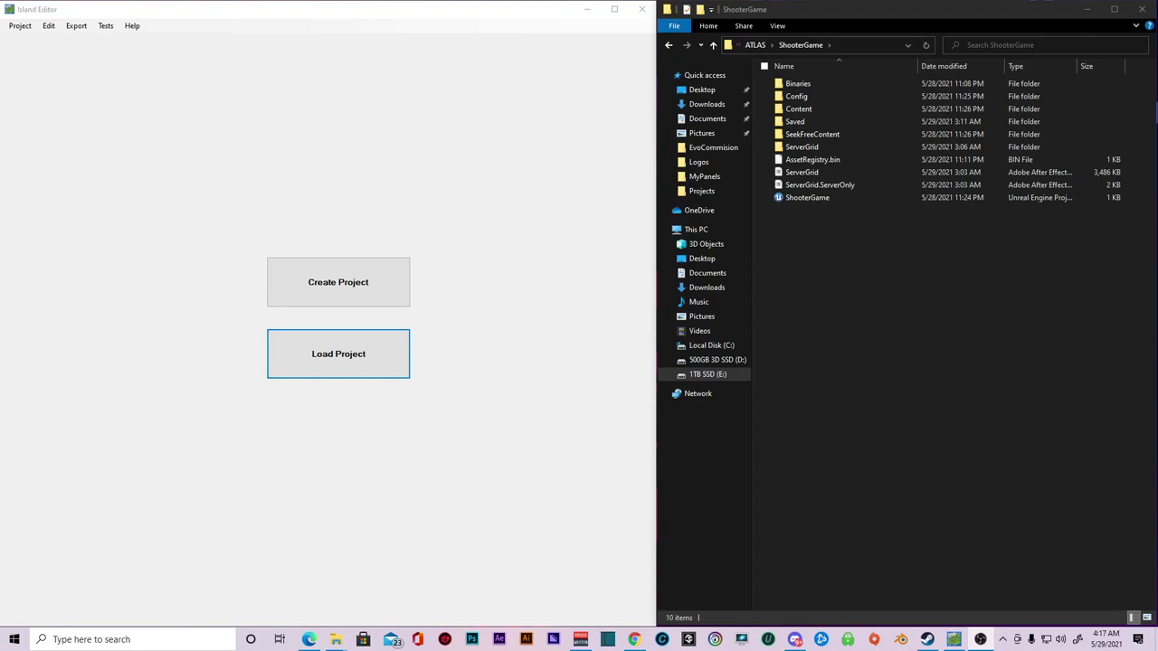
# Bring the Atlas Island Editor window to the front beside File Explorer.
pyautogui.click(283, 16)
# Load the ServerGrid11x11 project from the Projects folder.
pyautogui.click(351, 355)
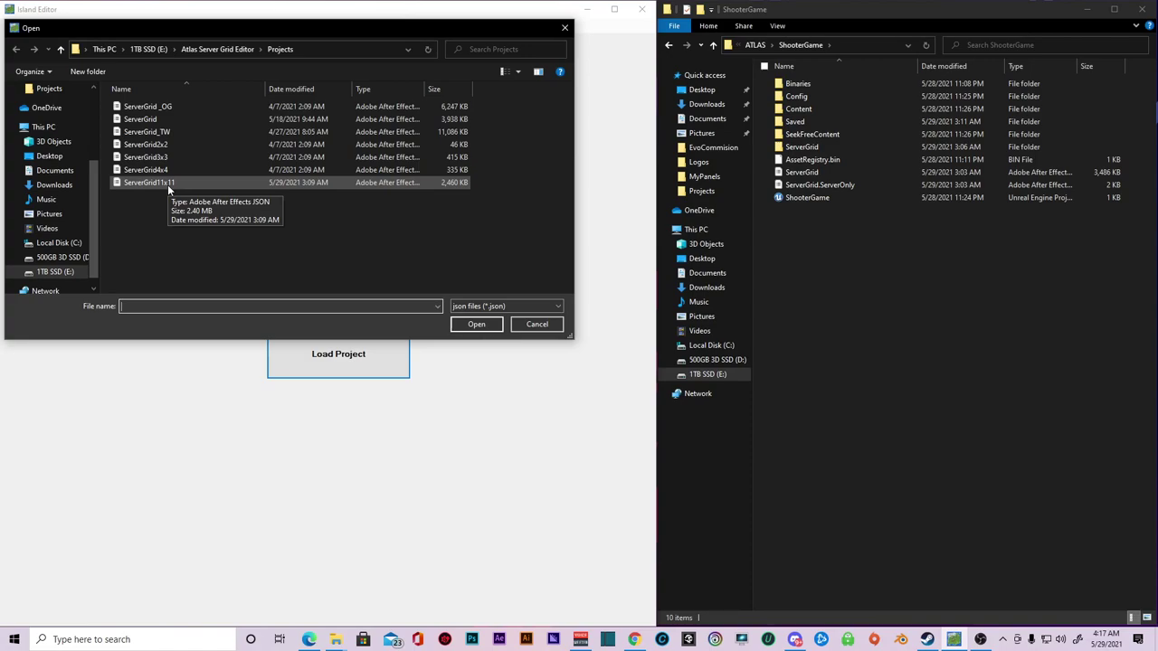
pyautogui.doubleClick(167, 184)
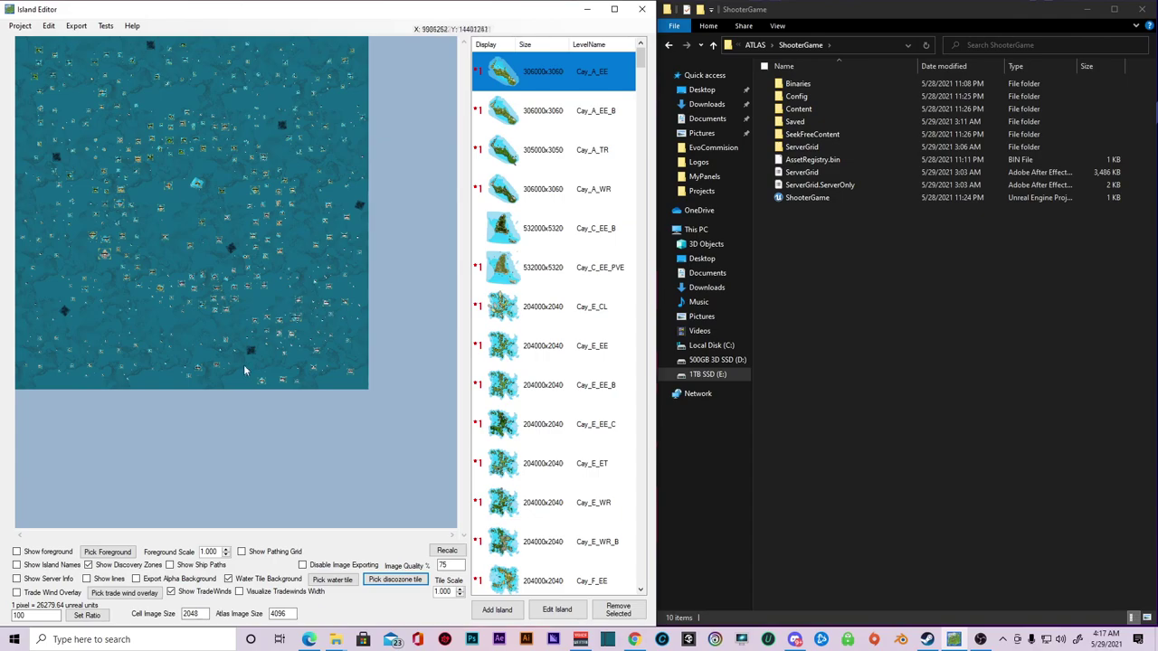
# Zoom into the map and turn off Show Discovery Zones.
pyautogui.moveTo(640, 58); pyautogui.dragTo(636, 491)
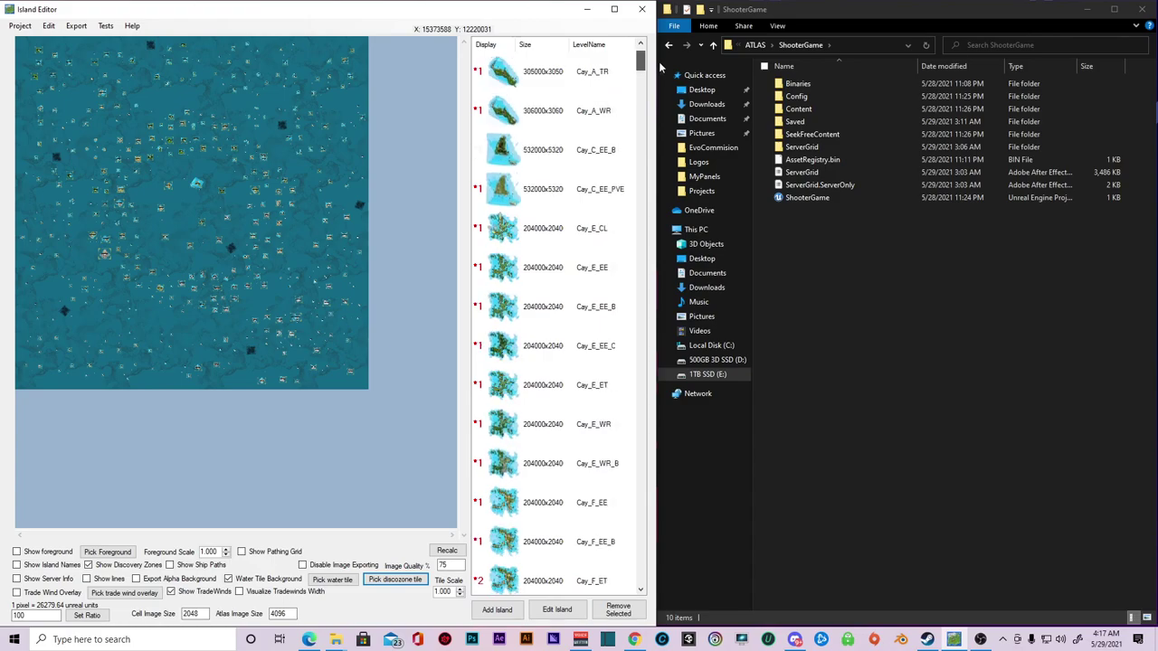
pyautogui.click(239, 244)
pyautogui.scroll(4, 239, 243)
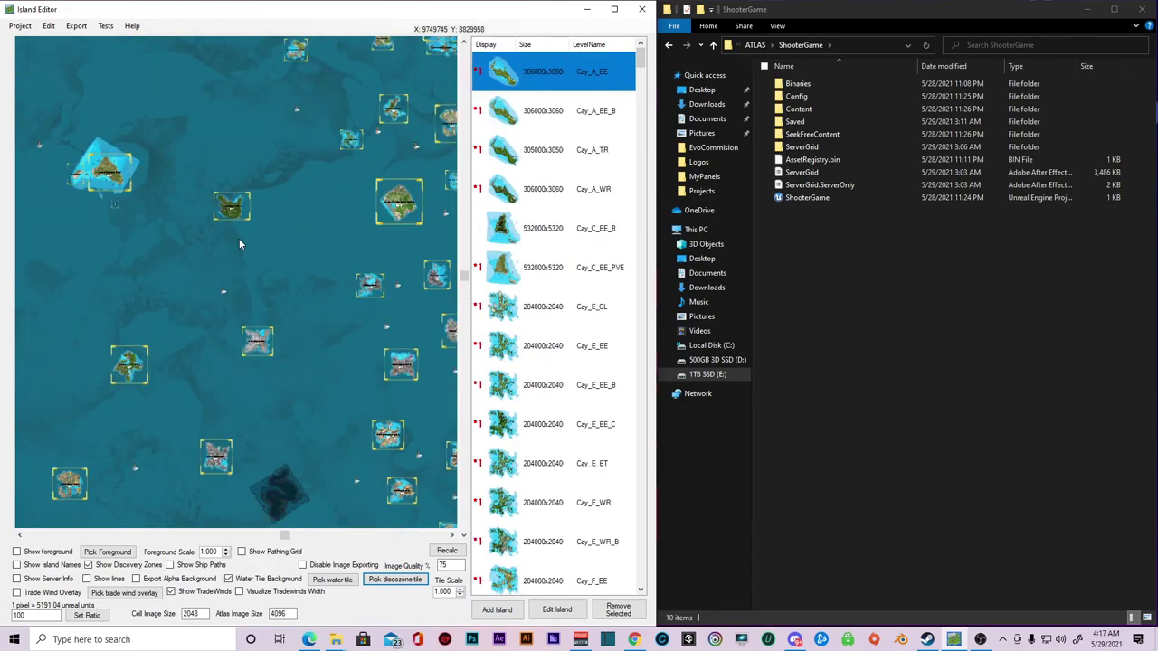
pyautogui.scroll(3, 239, 243)
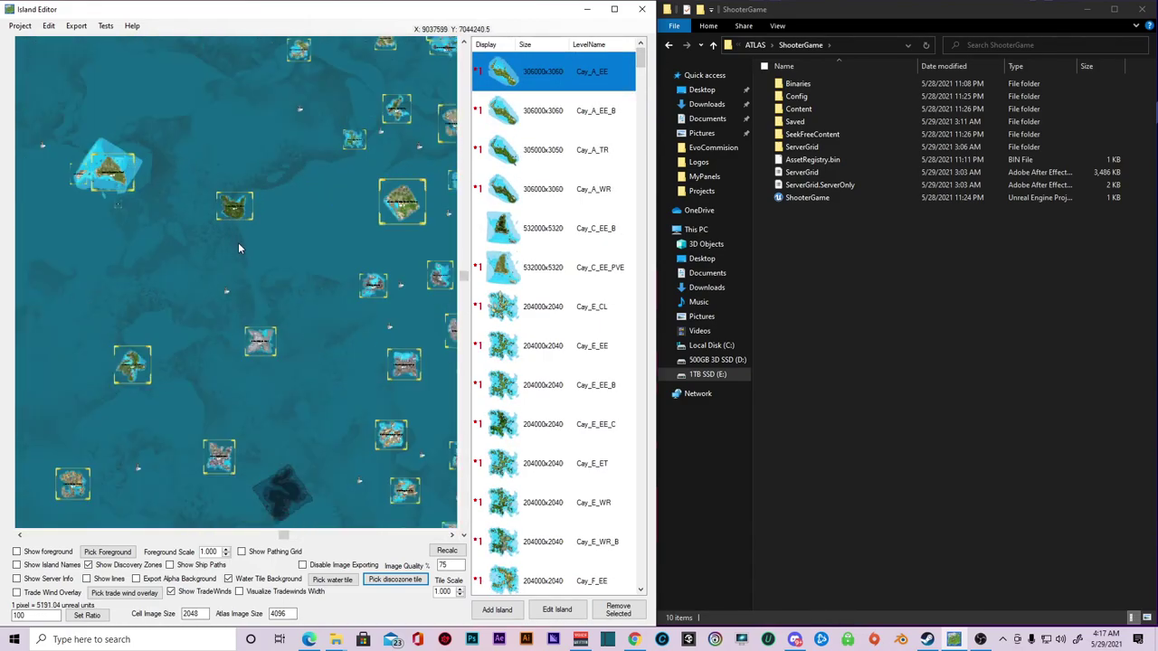
pyautogui.click(89, 565)
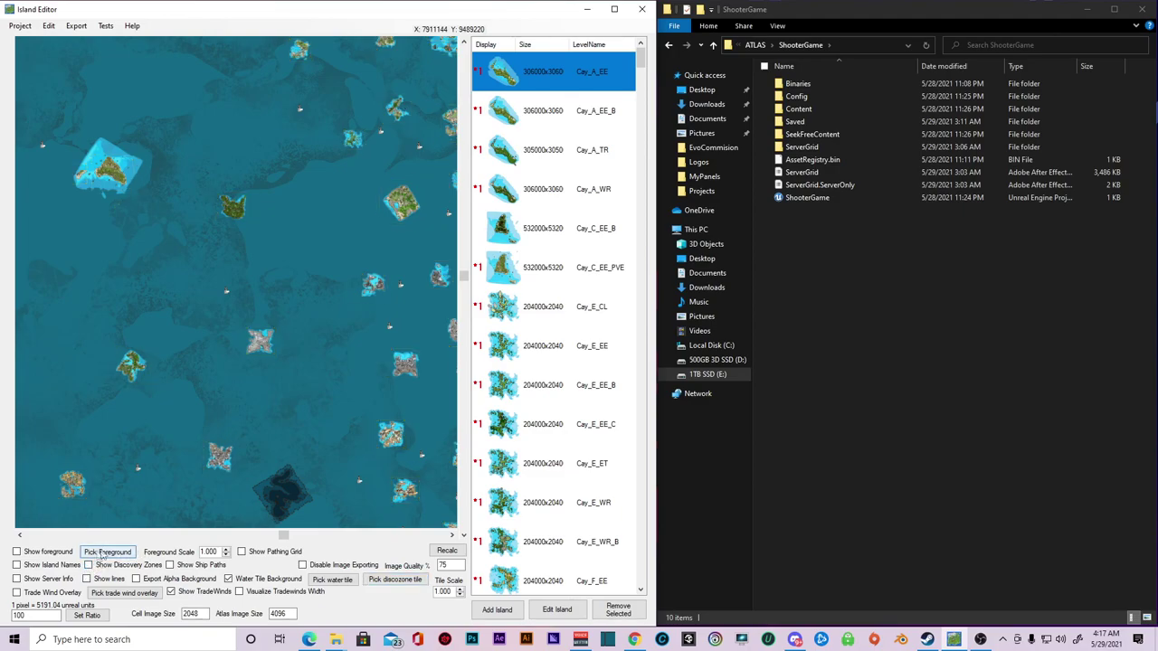
# Zoom back out and turn on Show lines to grid the map.
pyautogui.scroll(-4, 247, 435)
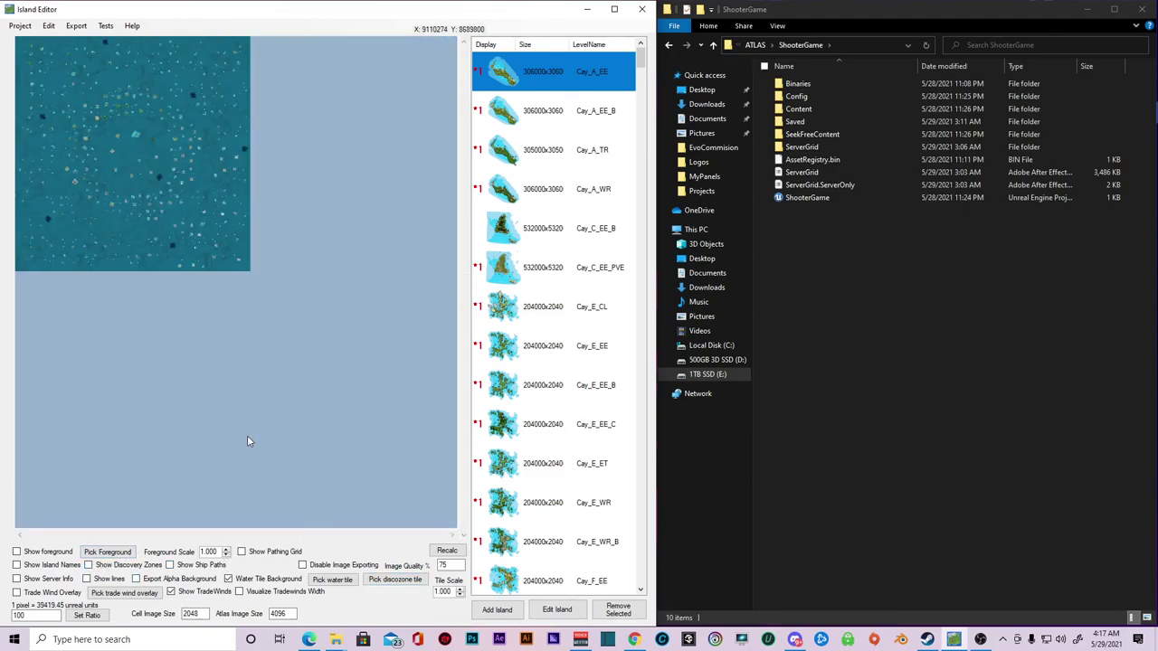
pyautogui.scroll(-2, 247, 441)
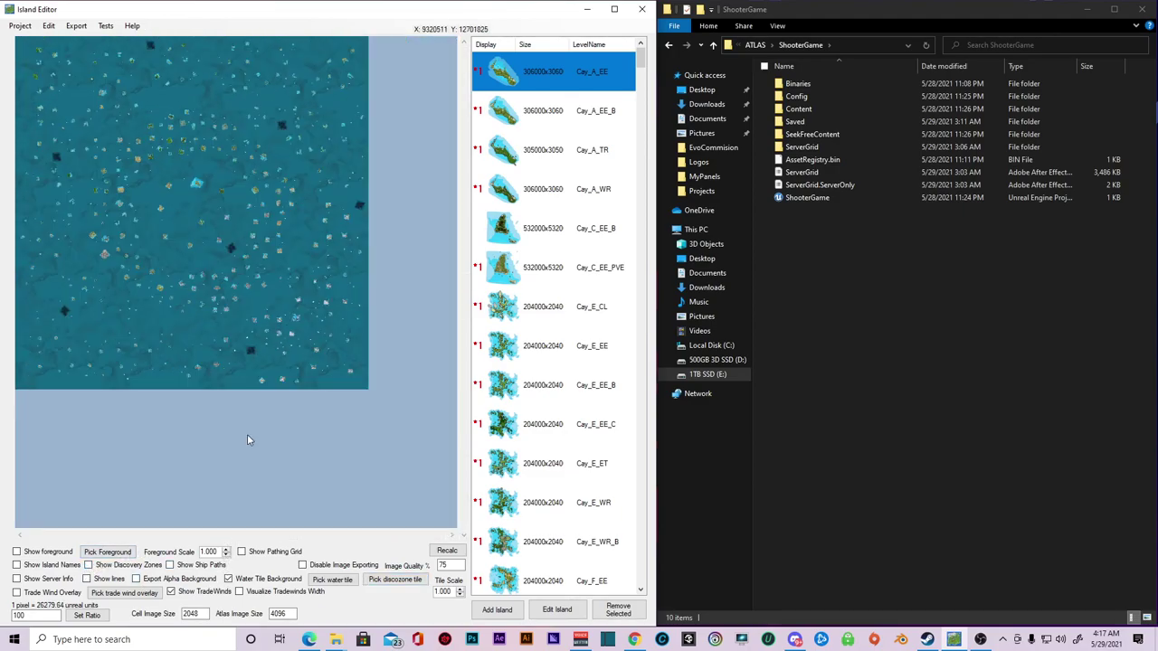
pyautogui.click(86, 579)
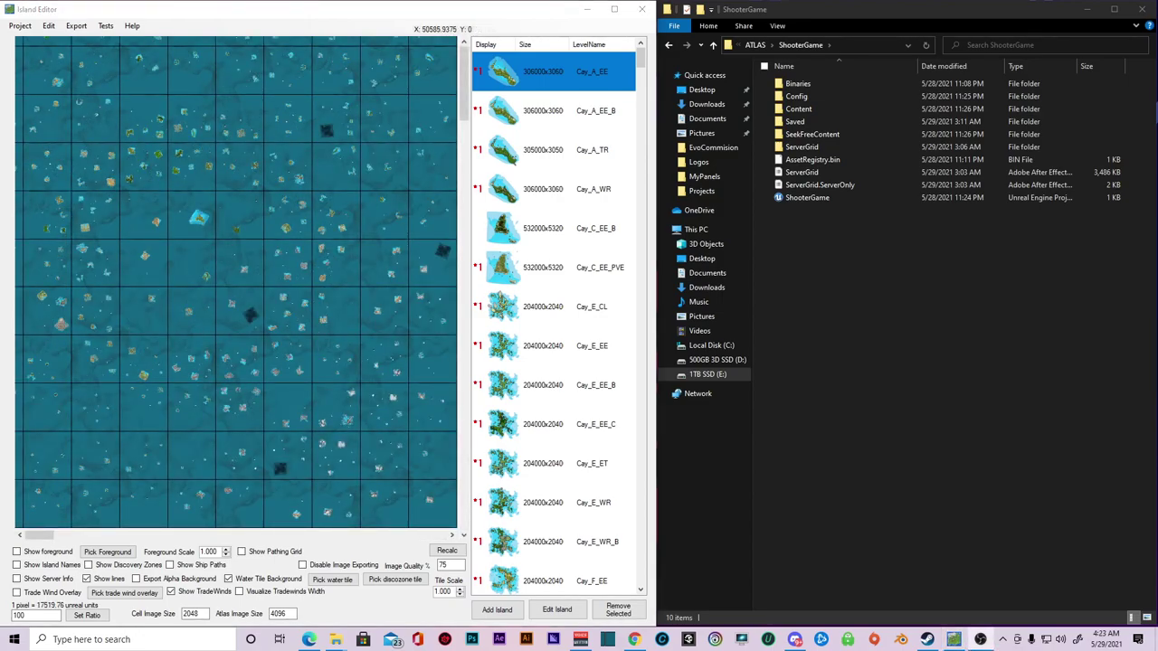
pyautogui.click(19, 26)
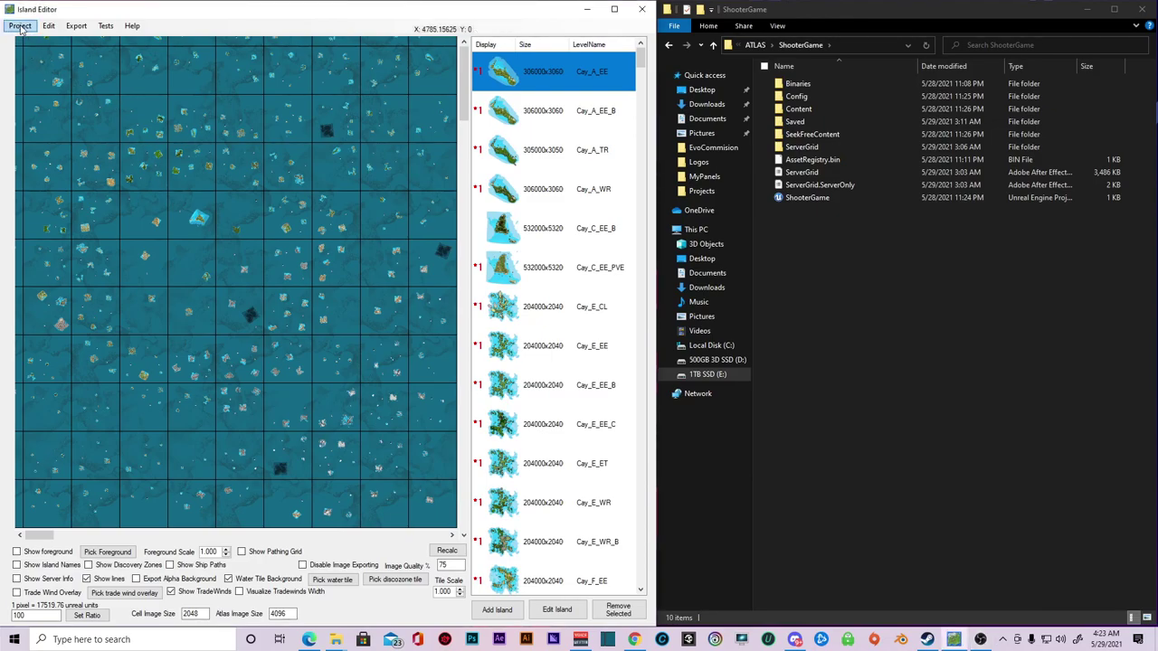
# Save the project to the Projects folder under the name ServerGrid11x11.
pyautogui.click(20, 28)
pyautogui.click(25, 79)
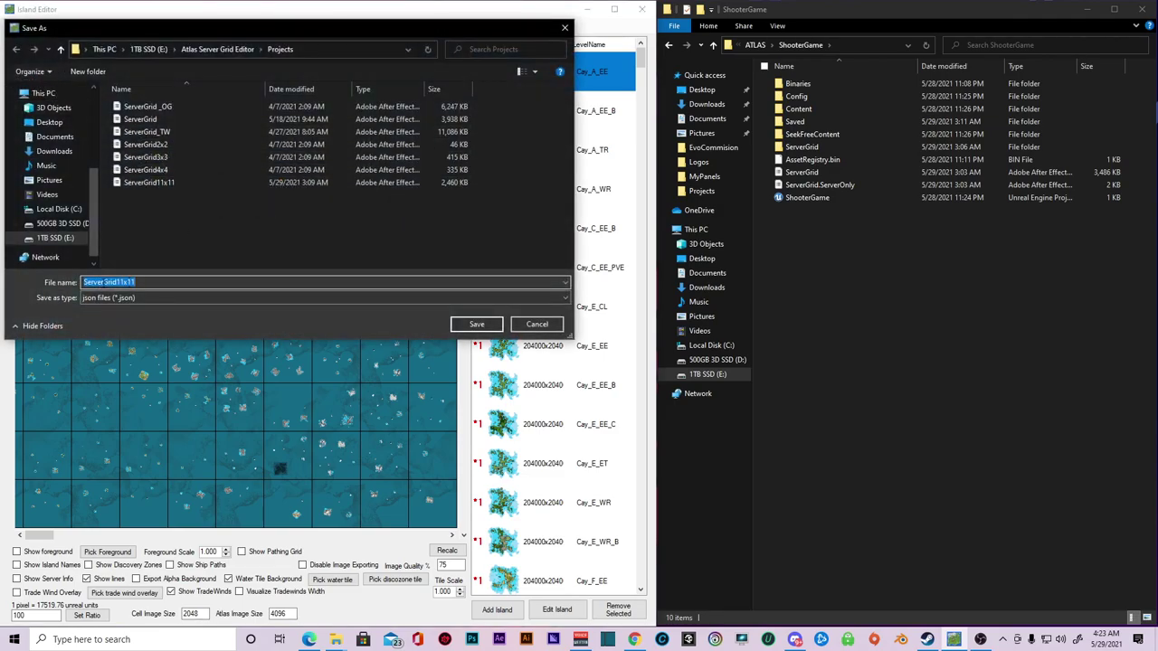
pyautogui.click(141, 283)
pyautogui.click(478, 324)
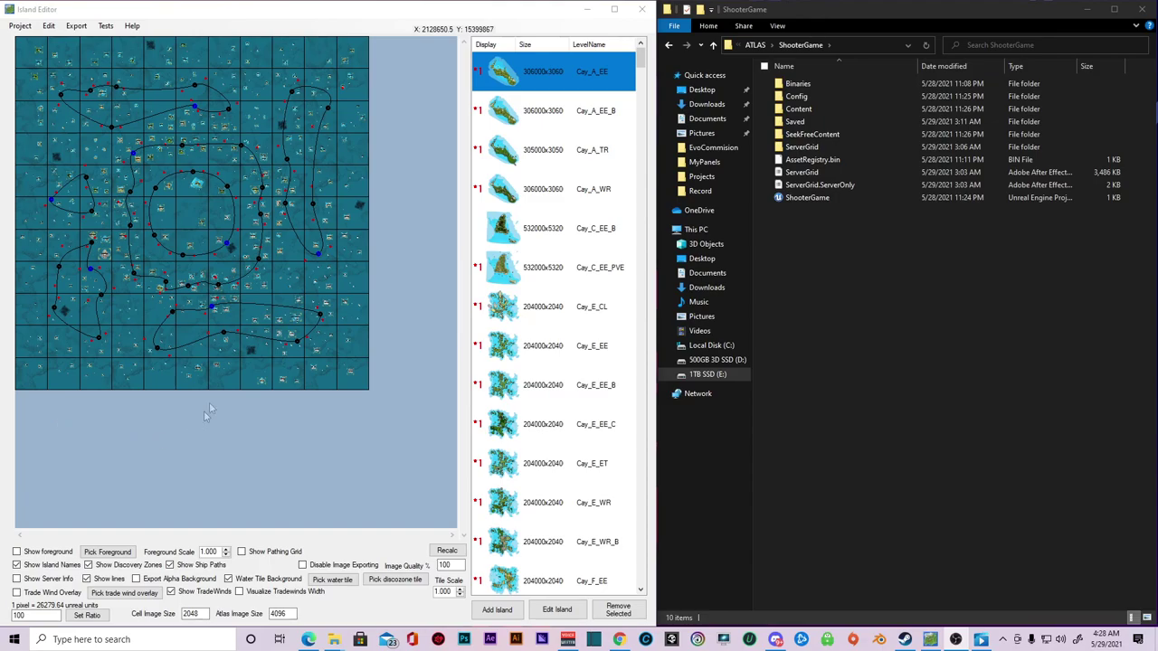
# Copy the generated Atlas Id from the Project > Create form, then cancel it.
pyautogui.click(22, 27)
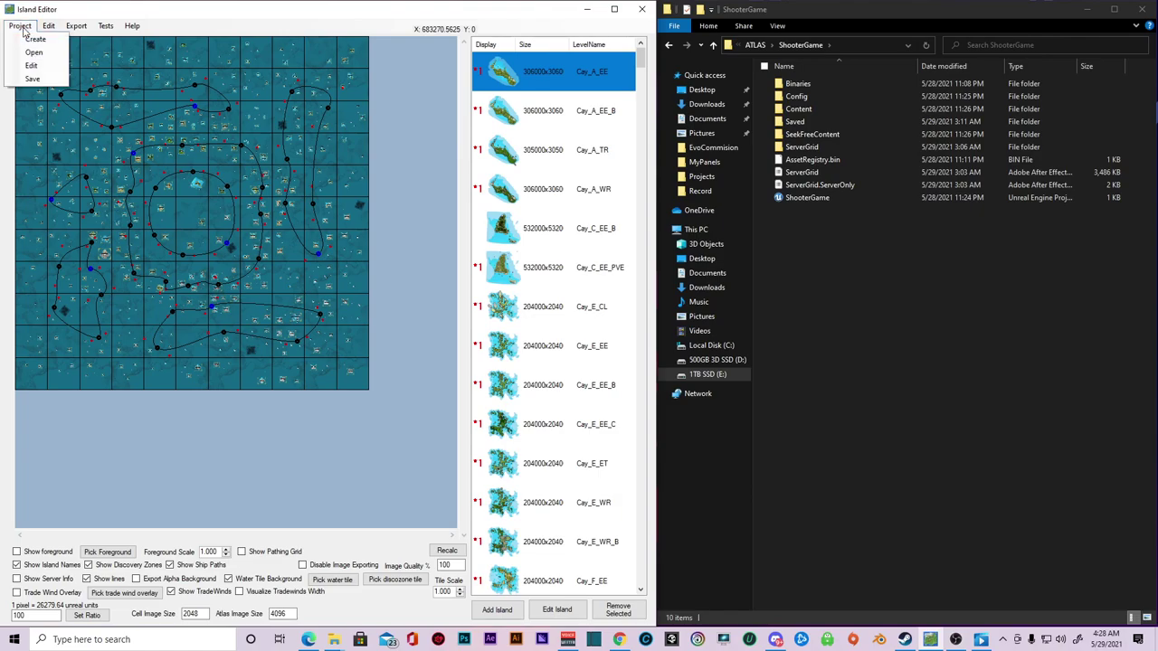
pyautogui.click(30, 41)
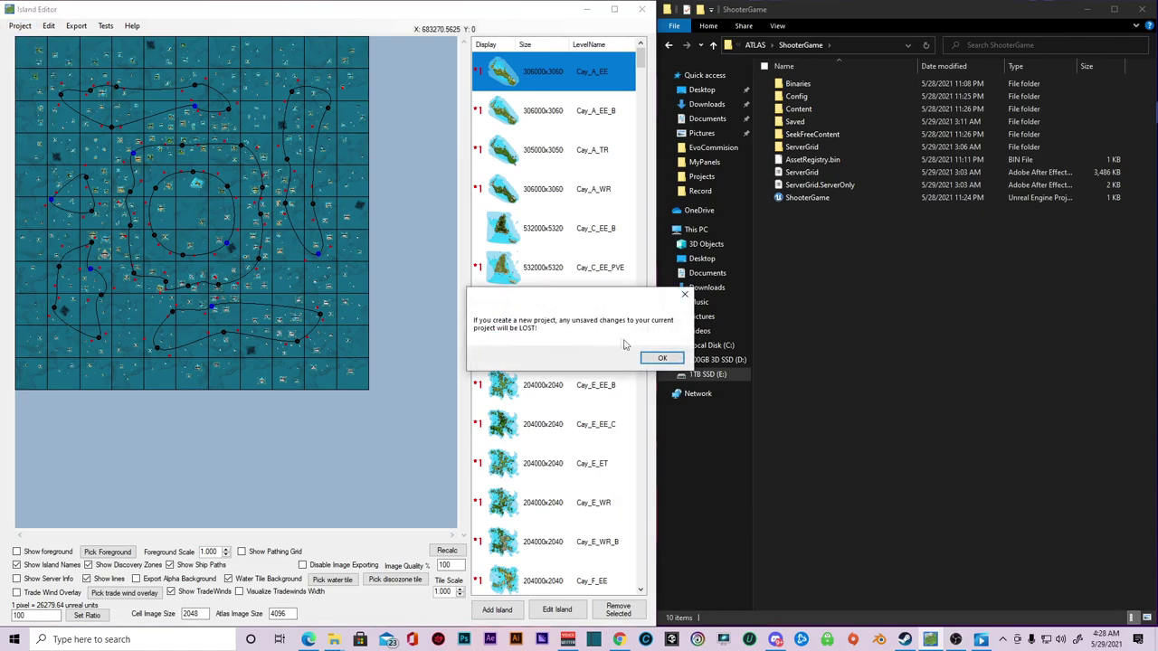
pyautogui.click(662, 358)
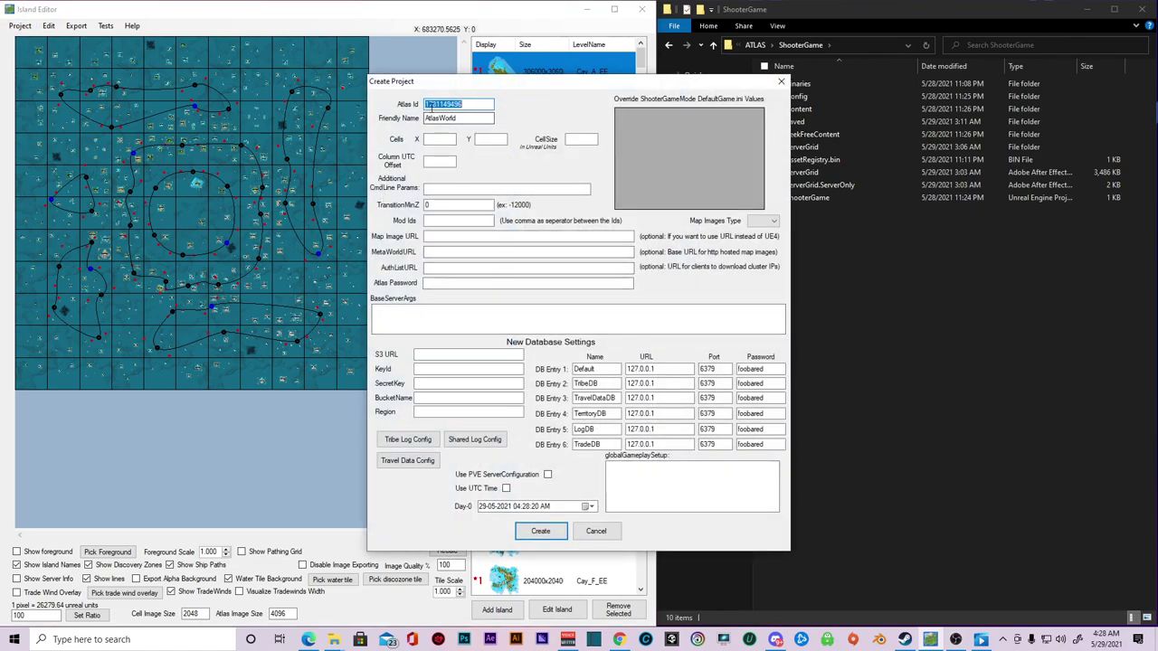
pyautogui.rightClick(440, 106)
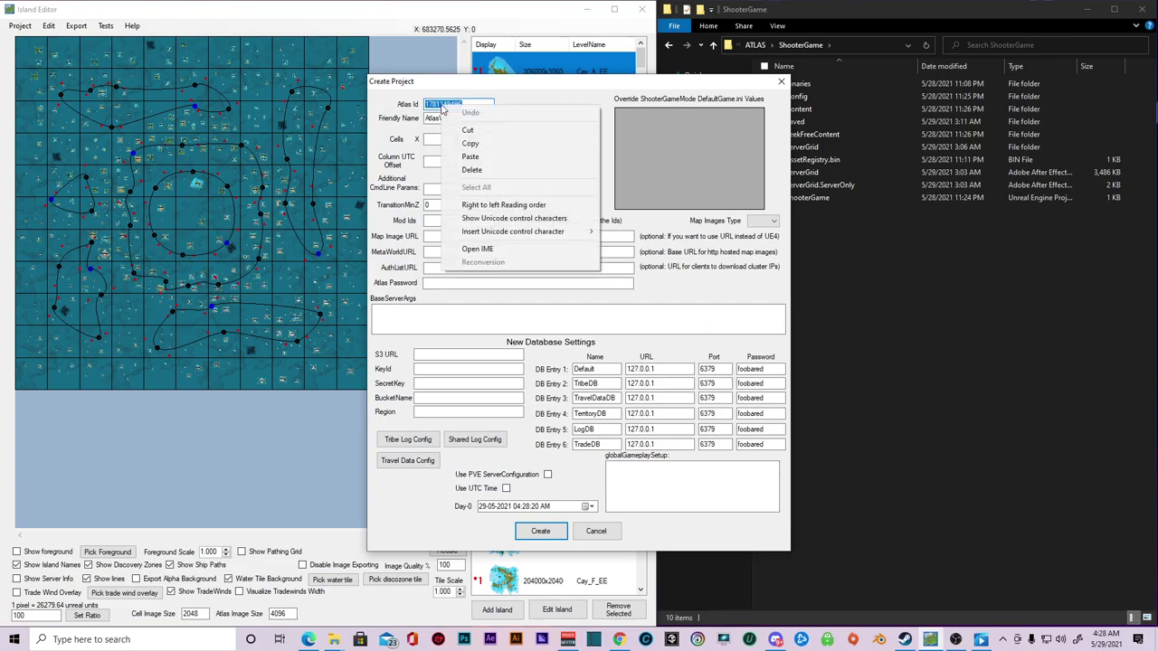
pyautogui.click(480, 145)
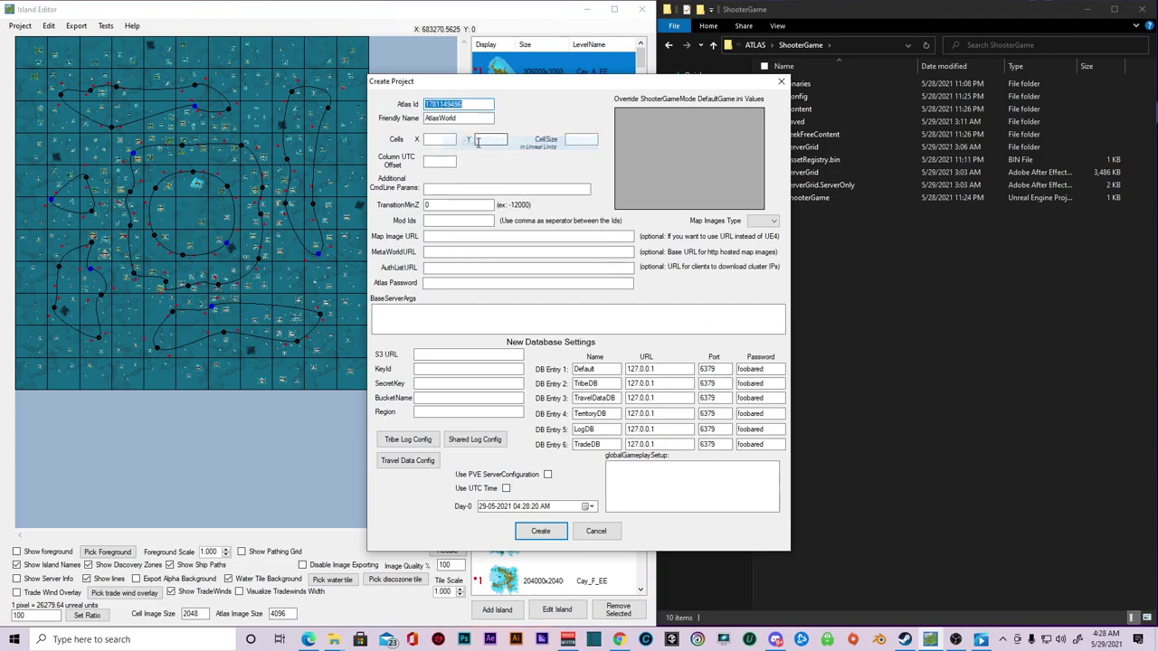
pyautogui.click(596, 531)
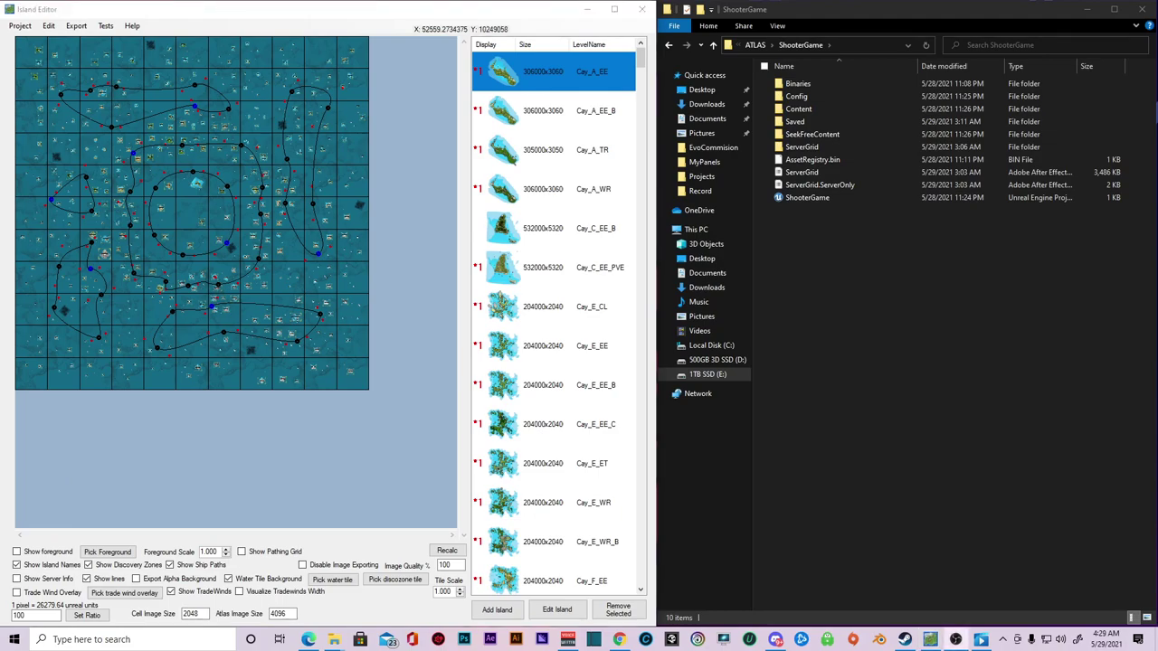
# Paste the copied Atlas Id over the old one in Project > Edit and apply.
pyautogui.click(20, 27)
pyautogui.click(30, 77)
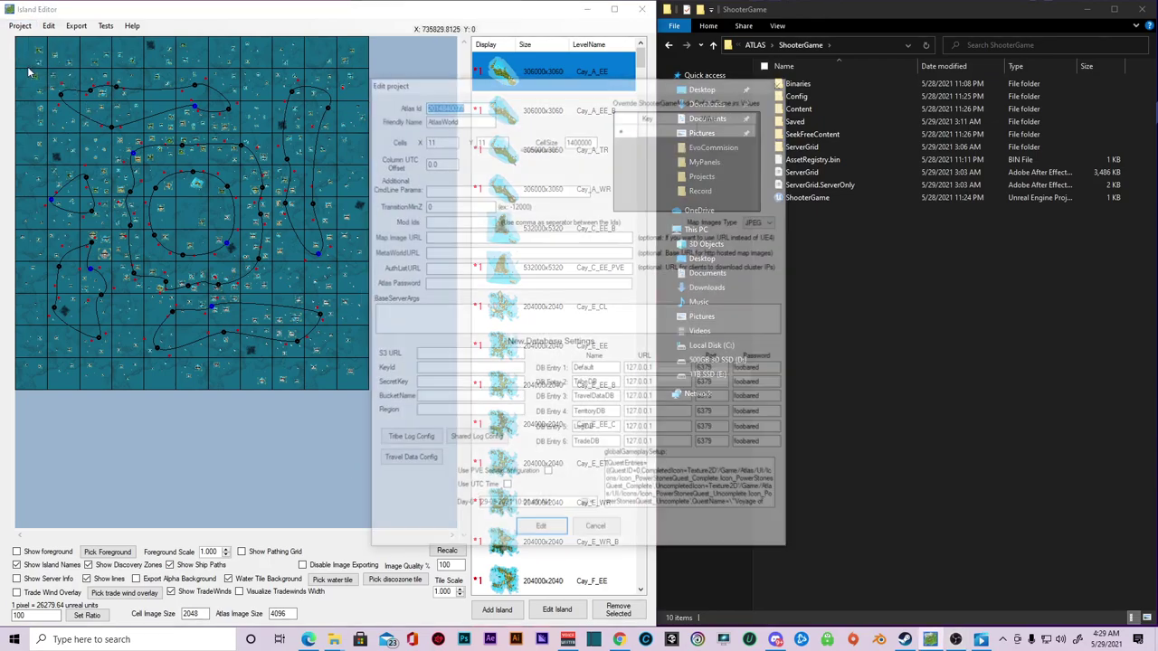
pyautogui.click(470, 105)
pyautogui.moveTo(469, 105); pyautogui.dragTo(423, 105)
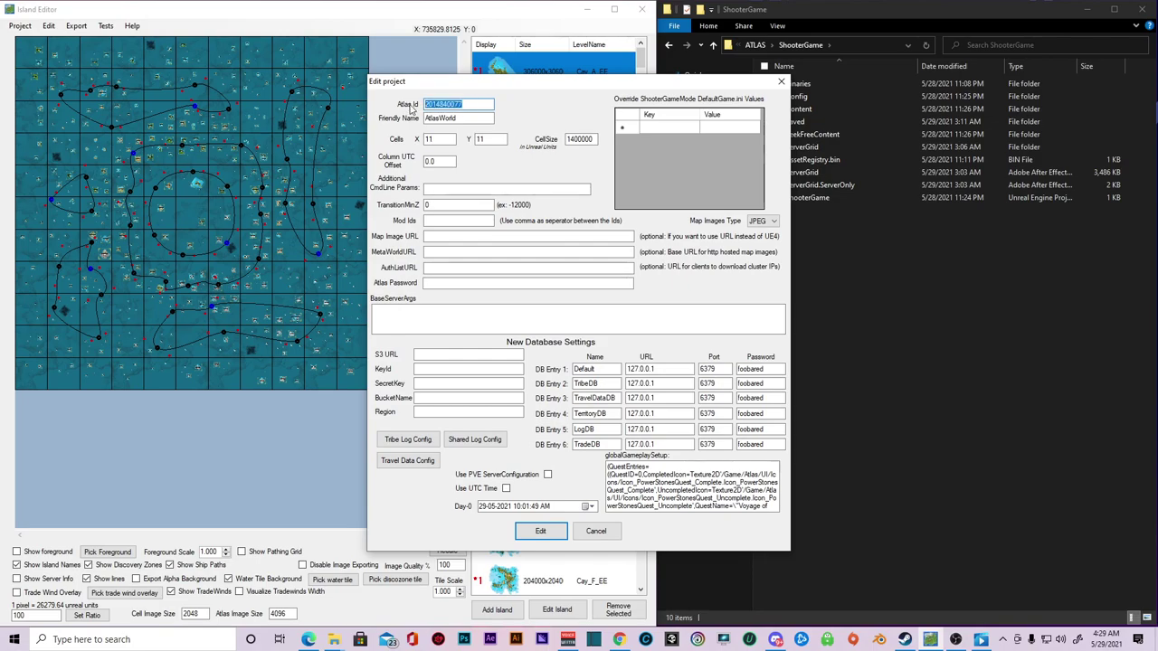
pyautogui.hotkey('ctrl', 'v')
pyautogui.rightClick(478, 104)
pyautogui.press('Escape')
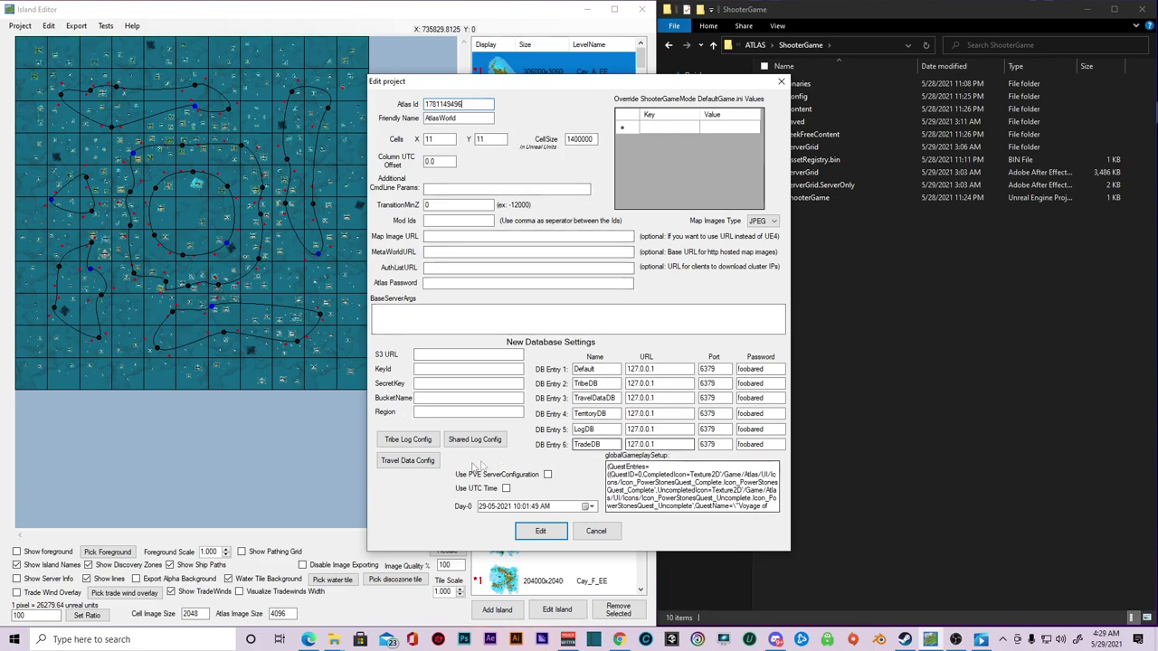
pyautogui.click(541, 532)
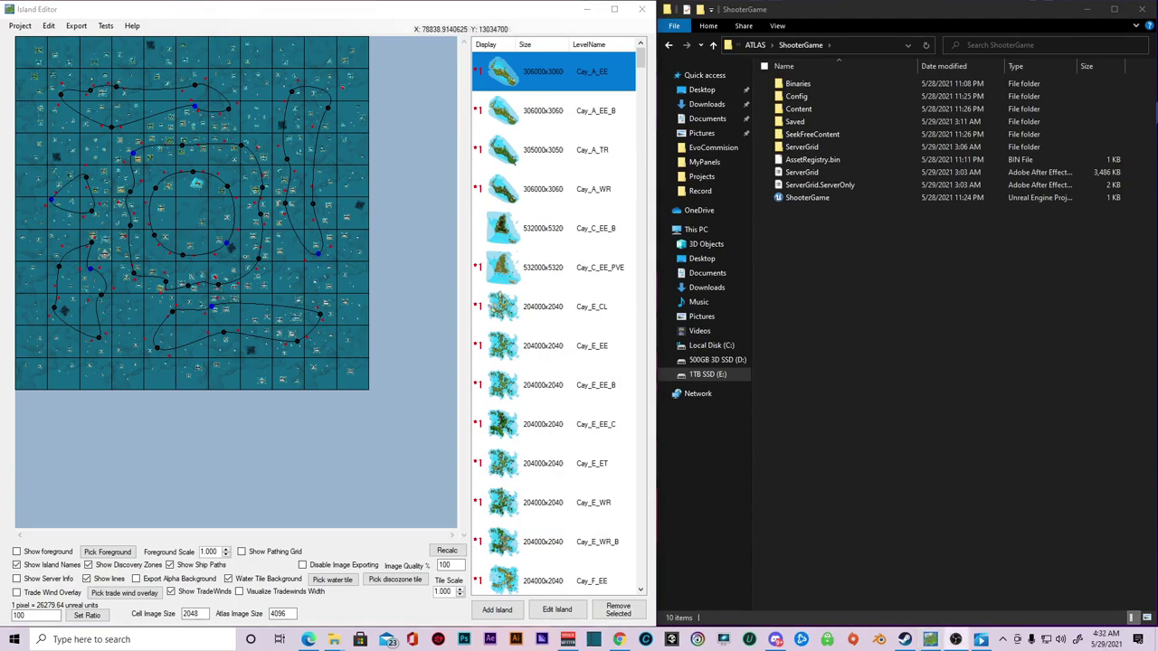
# Export the server grid to the Atlas Server Grid Editor\Export folder.
pyautogui.click(76, 25)
pyautogui.click(90, 48)
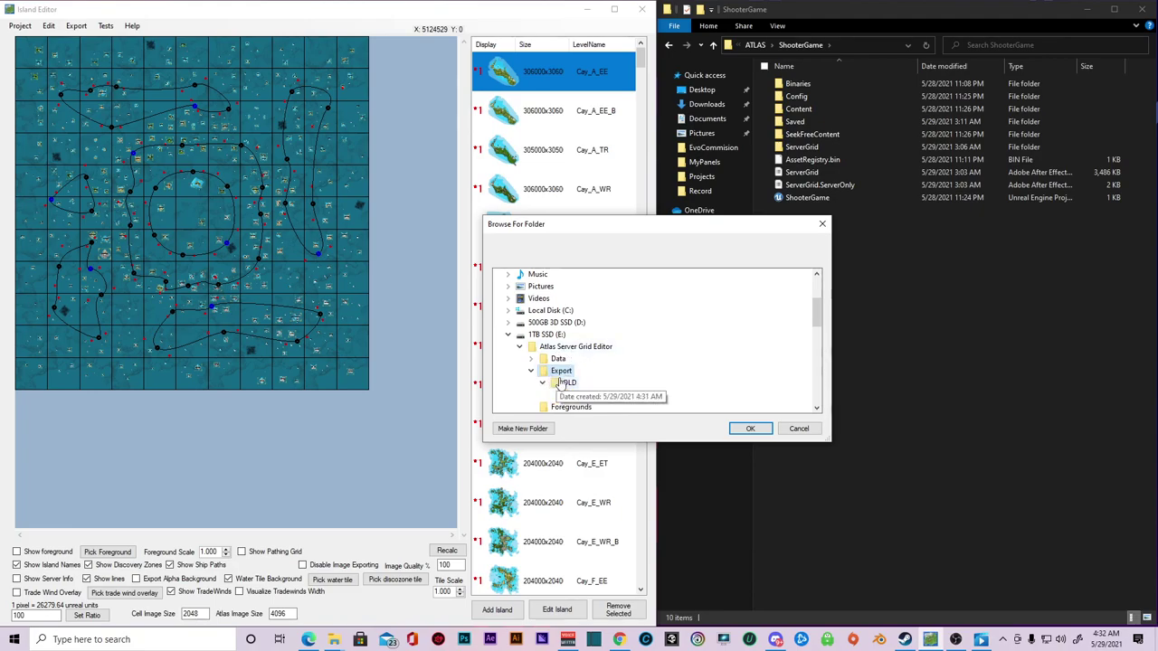
pyautogui.click(750, 429)
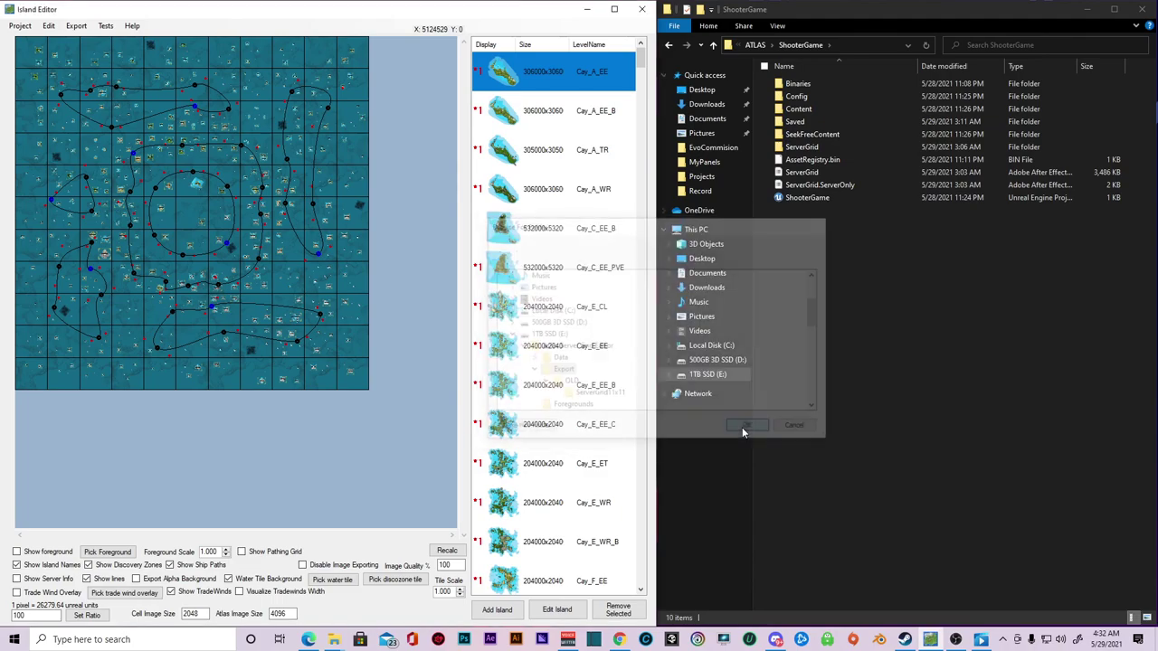
# In the Export folder window, select the three exported ServerGrid11x11 items.
pyautogui.moveTo(334, 640)
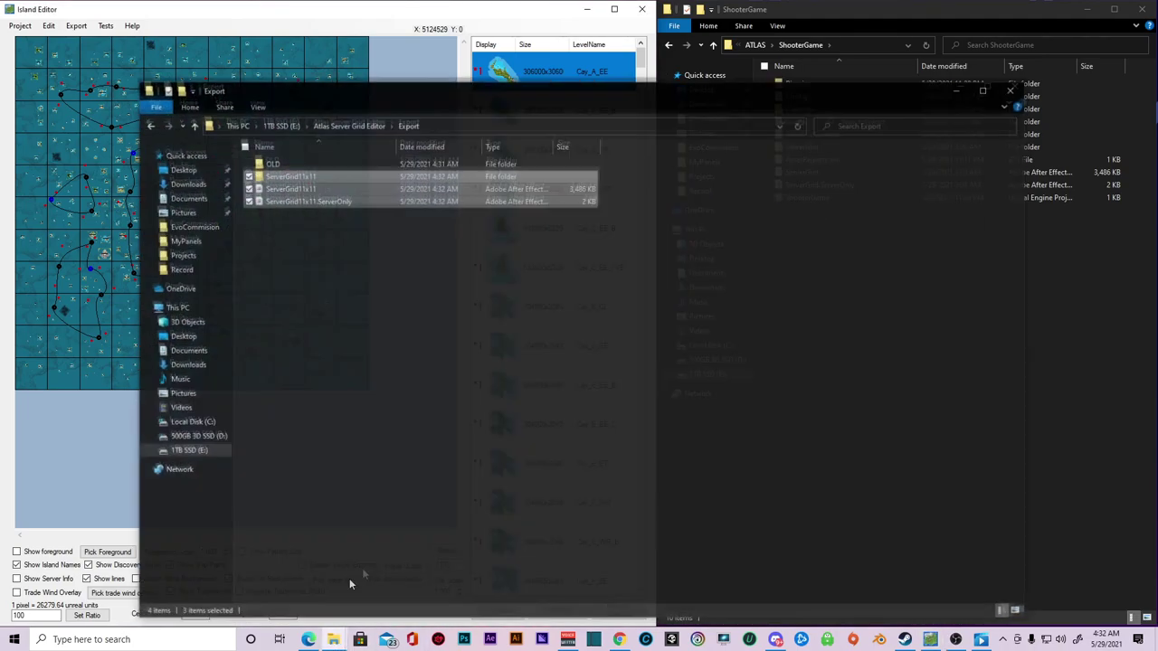
pyautogui.click(350, 582)
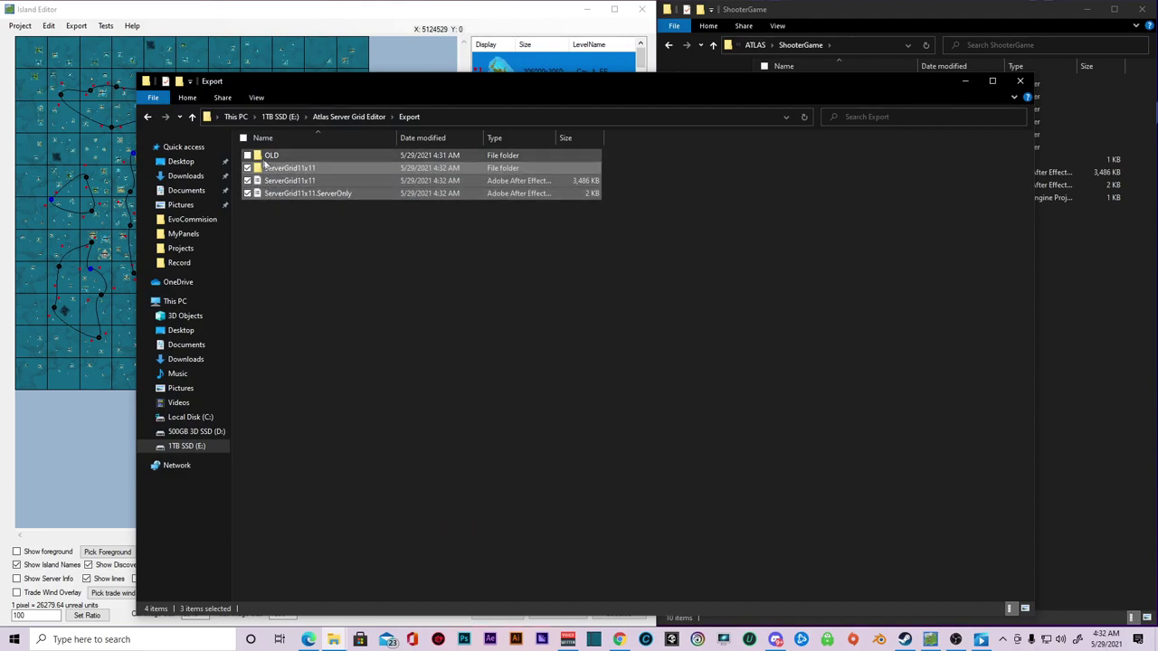
pyautogui.moveTo(383, 217); pyautogui.dragTo(322, 170)
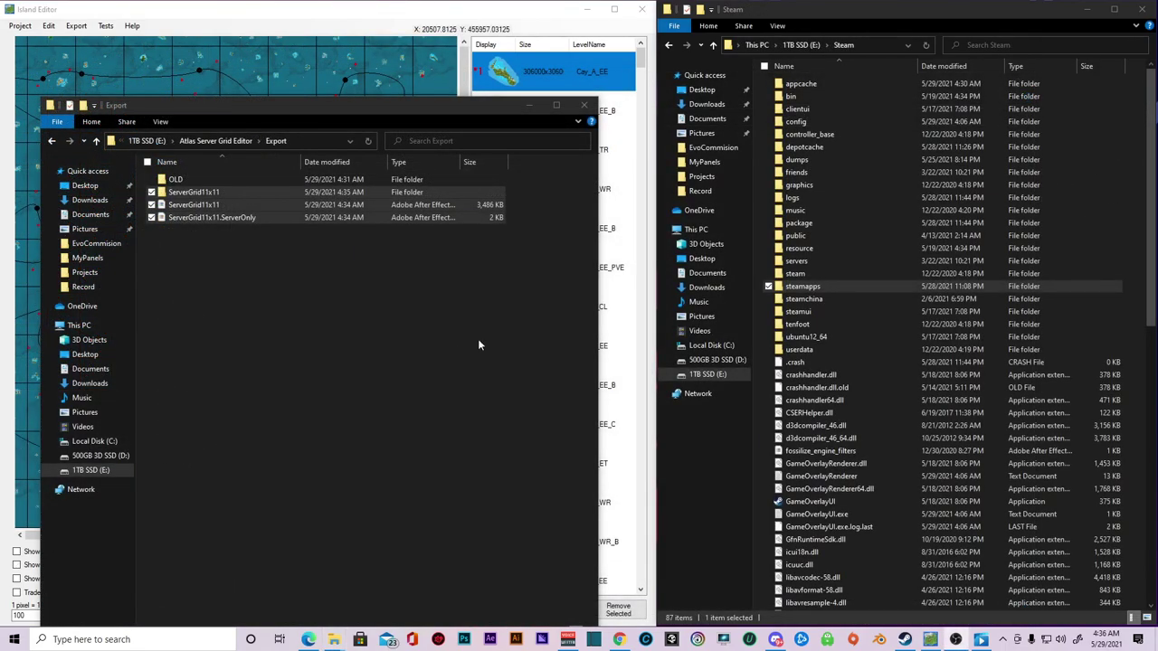
# Paste the copied grid items into steamapps\common\ATLAS\ShooterGame.
pyautogui.doubleClick(800, 288)
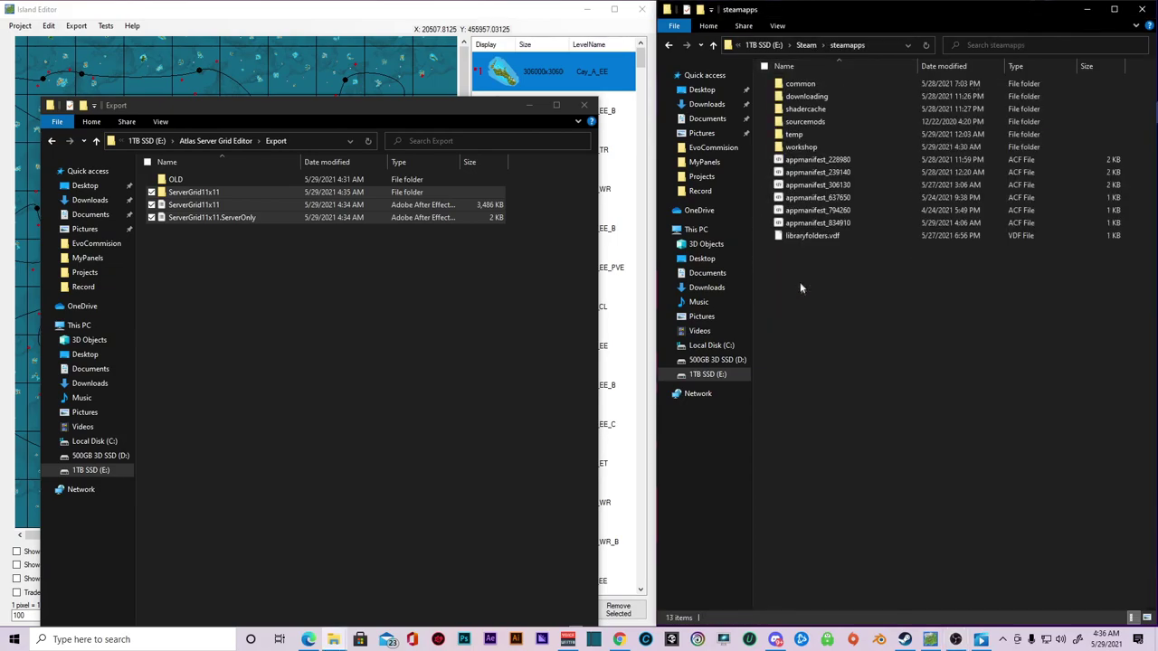
pyautogui.doubleClick(801, 84)
pyautogui.doubleClick(800, 84)
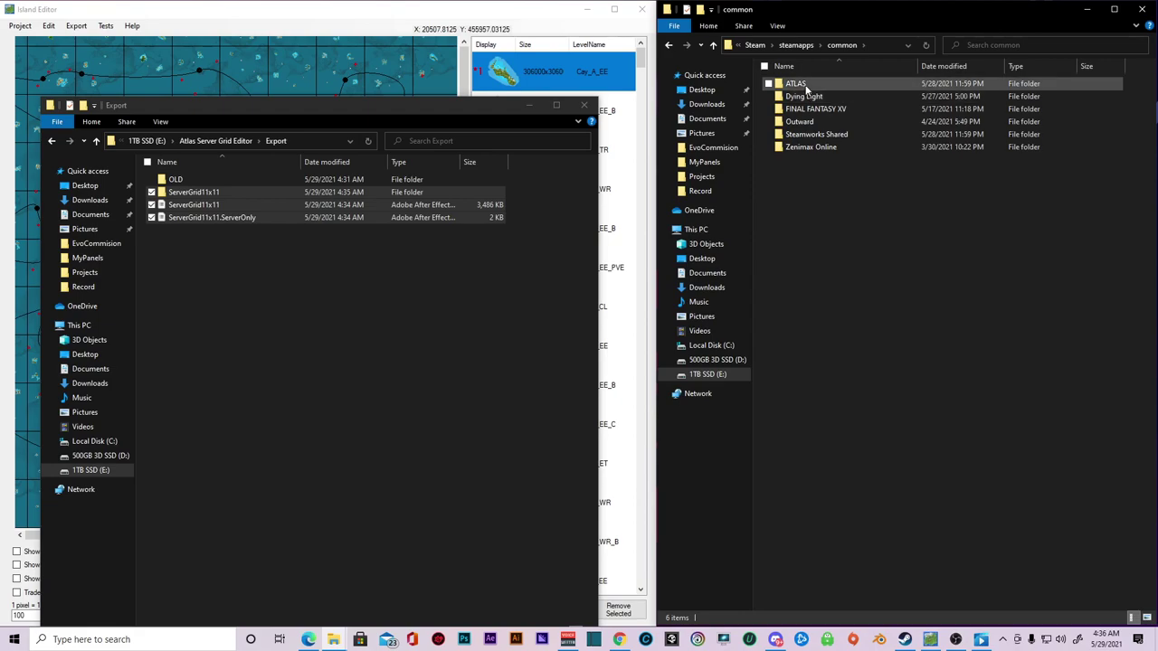
pyautogui.doubleClick(805, 98)
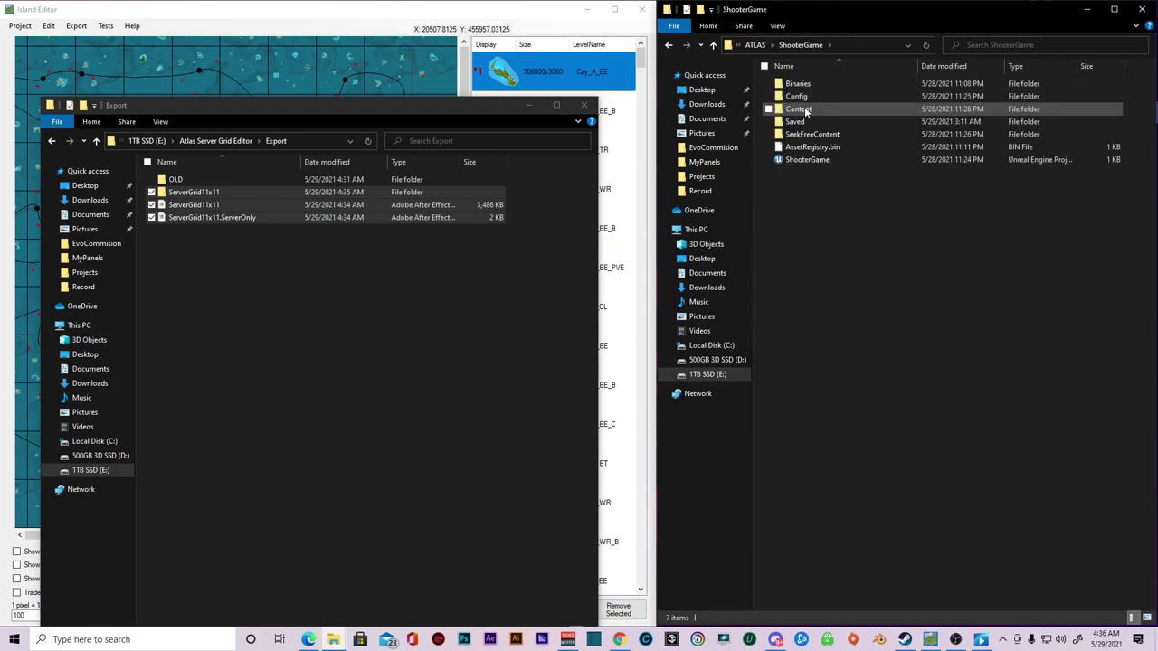
pyautogui.rightClick(810, 234)
pyautogui.click(836, 315)
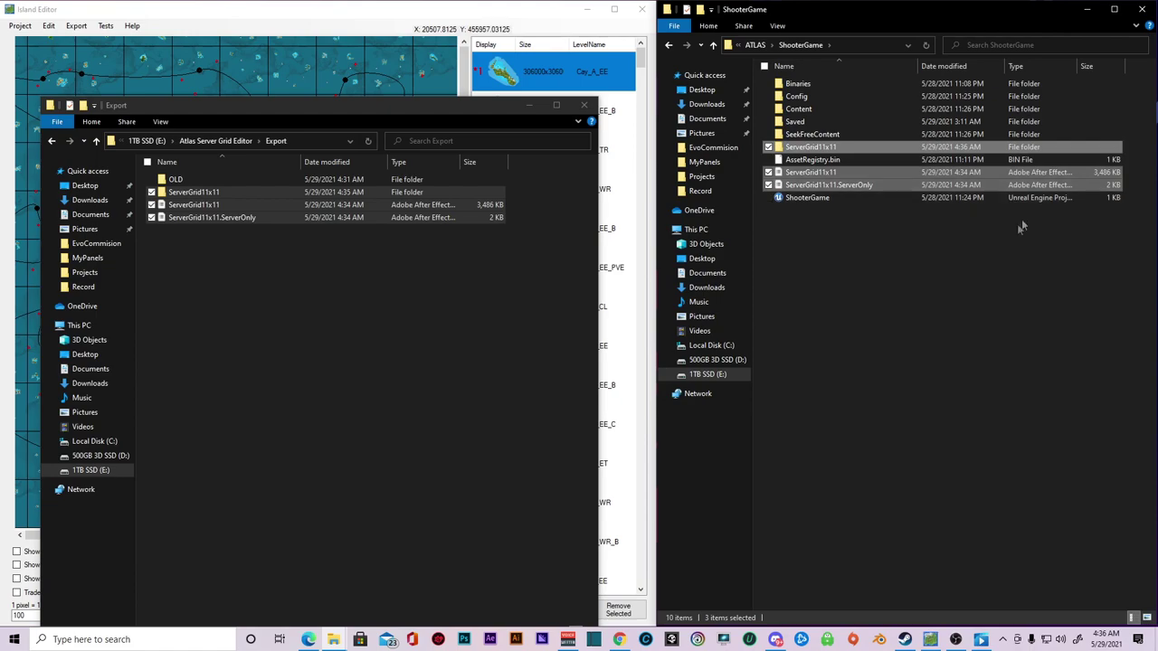
pyautogui.click(857, 148)
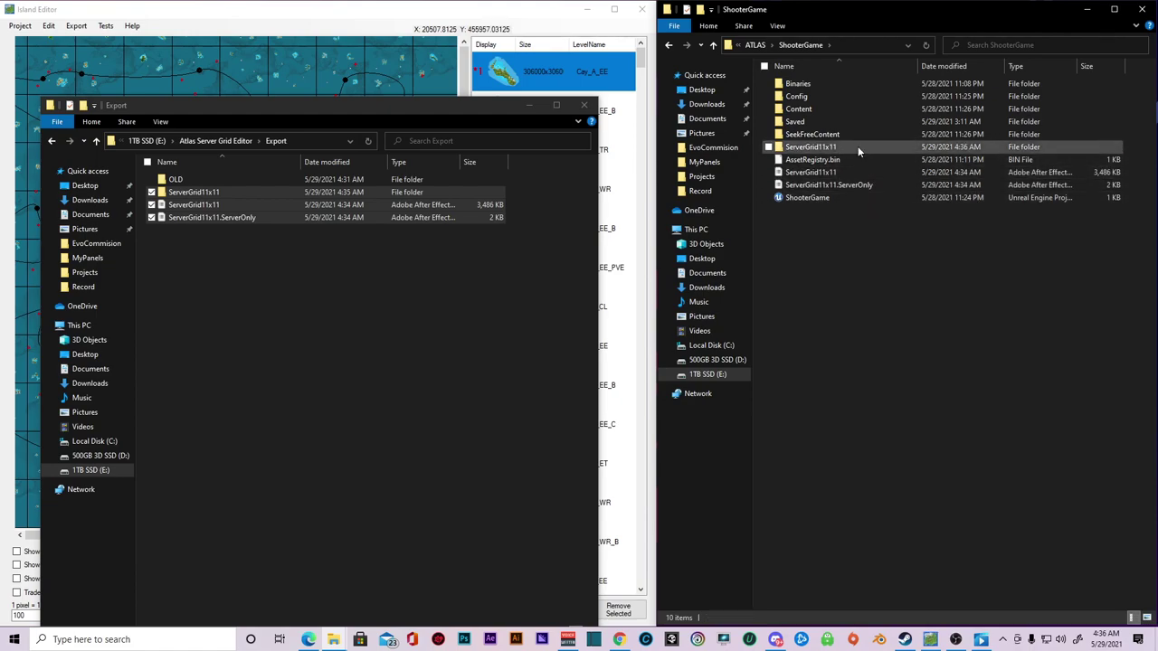
# Rename the ServerGrid11x11 folder to ServerGrid.
pyautogui.rightClick(843, 147)
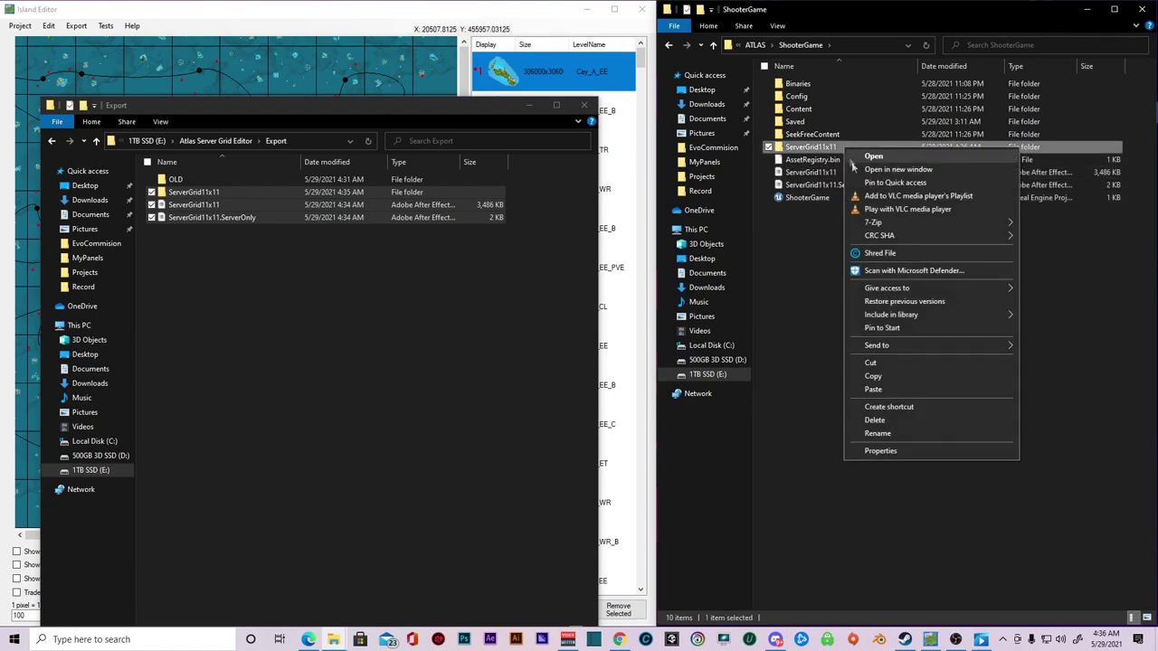
pyautogui.click(884, 432)
pyautogui.press('End')
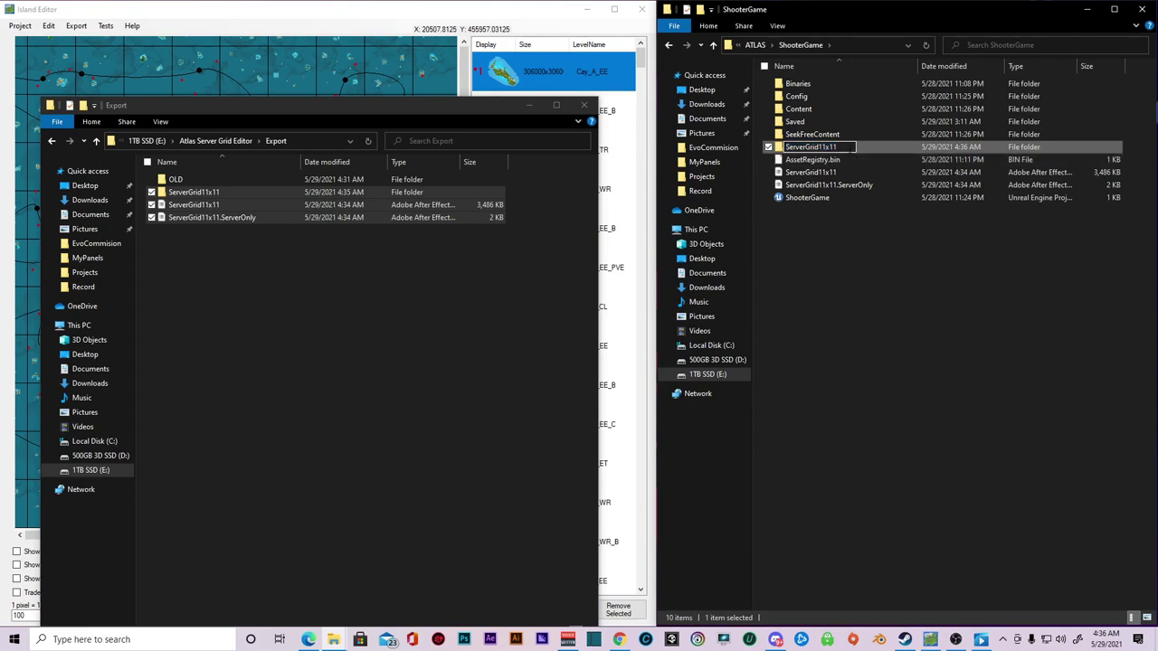
pyautogui.press('BackSpace')
pyautogui.press('BackSpace')
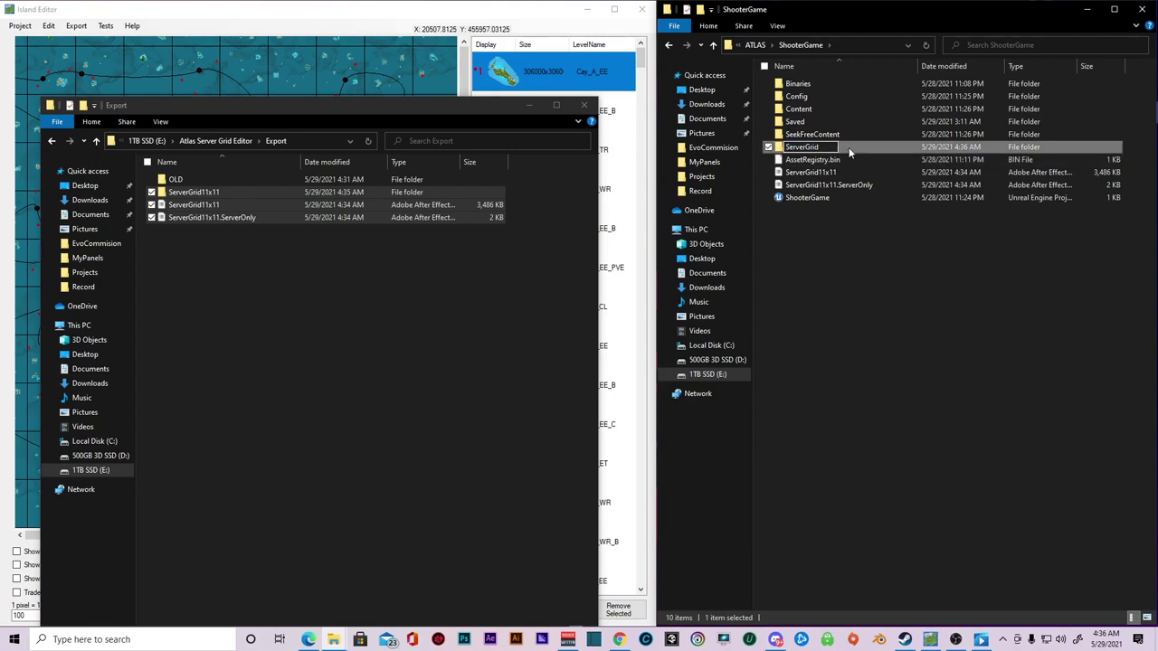
pyautogui.press('Return')
# Rename the two files to ServerGrid and ServerGrid.ServerOnly.
pyautogui.click(844, 173)
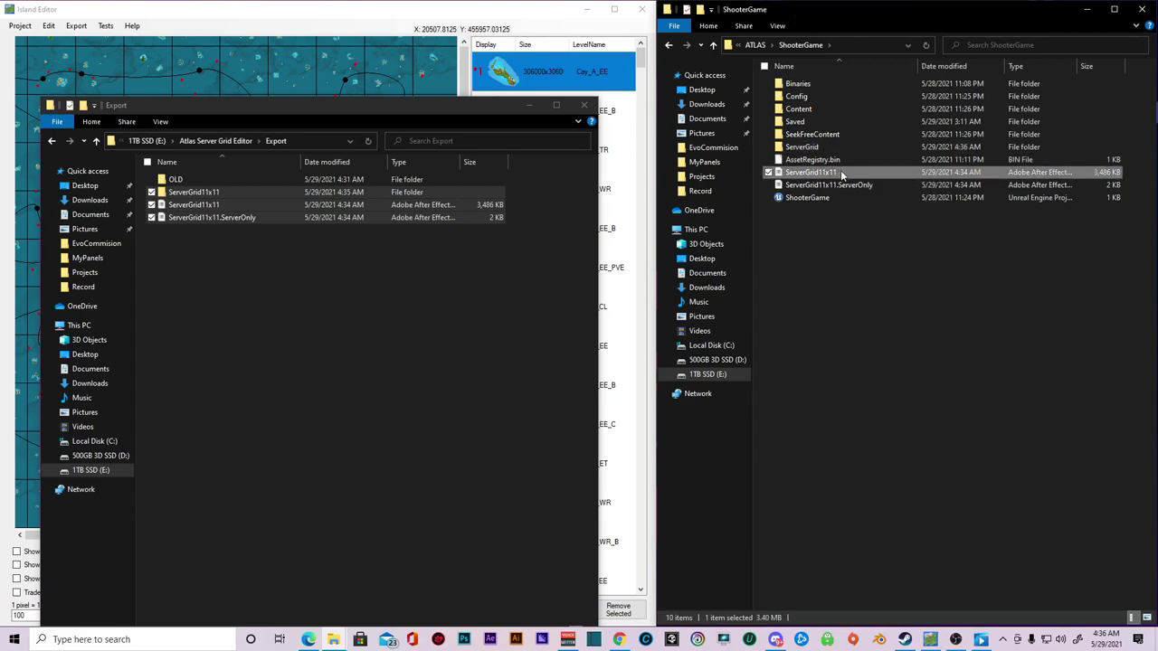
pyautogui.rightClick(841, 172)
pyautogui.click(875, 388)
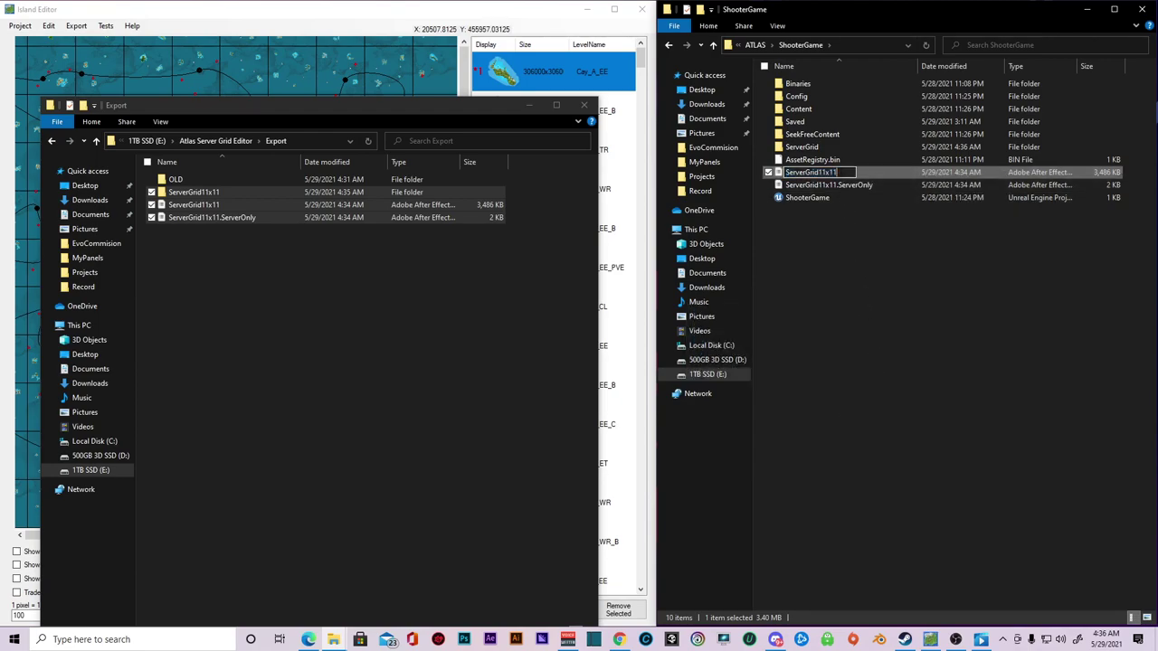
pyautogui.press('BackSpace')
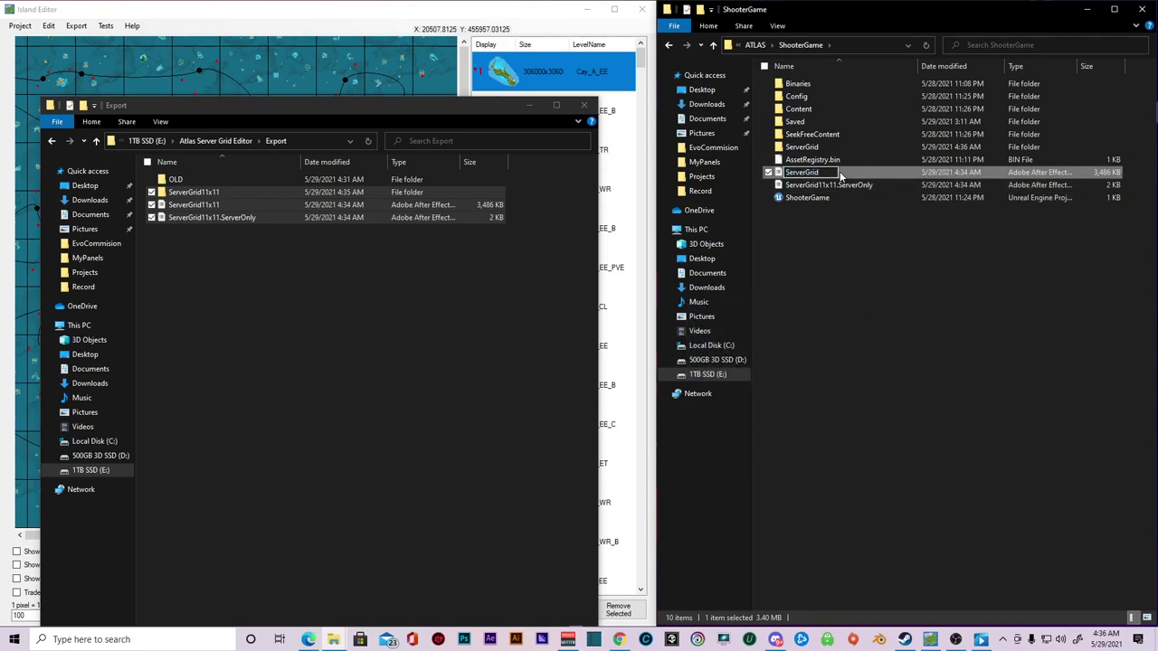
pyautogui.click(837, 186)
pyautogui.rightClick(837, 185)
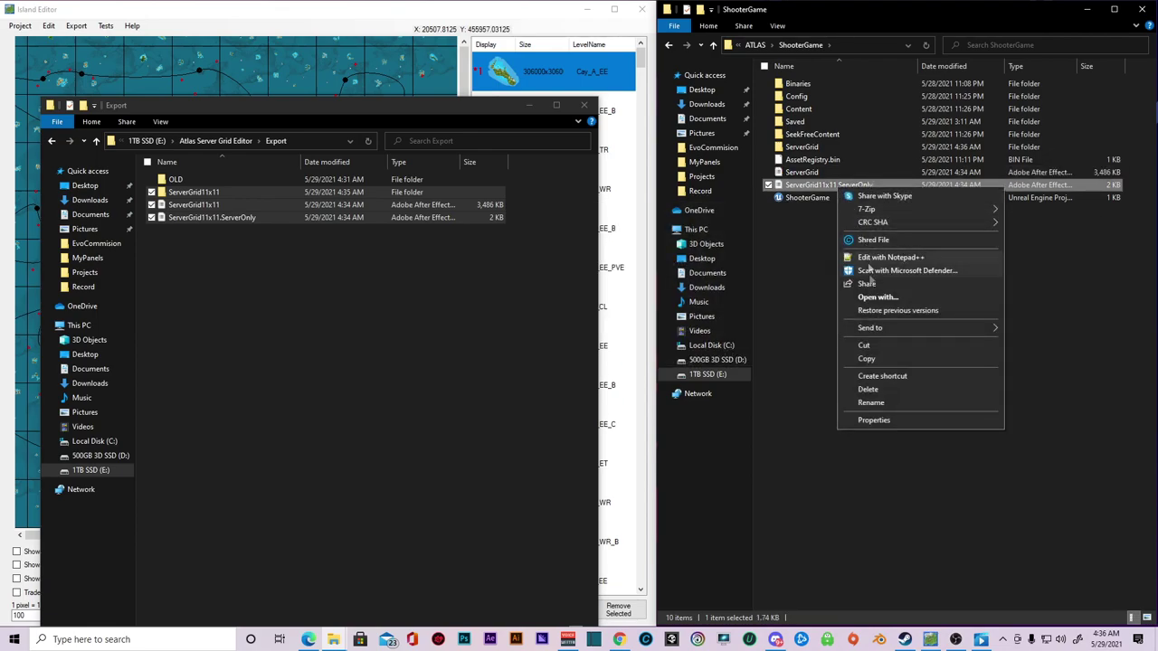
pyautogui.click(877, 404)
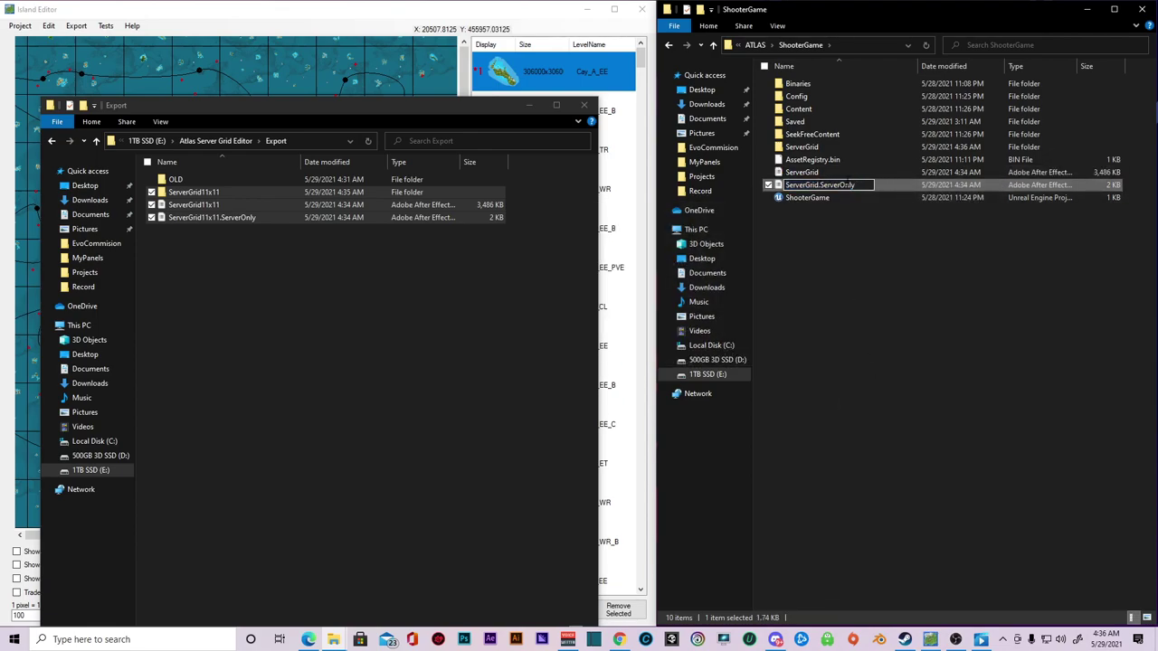
pyautogui.press('Return')
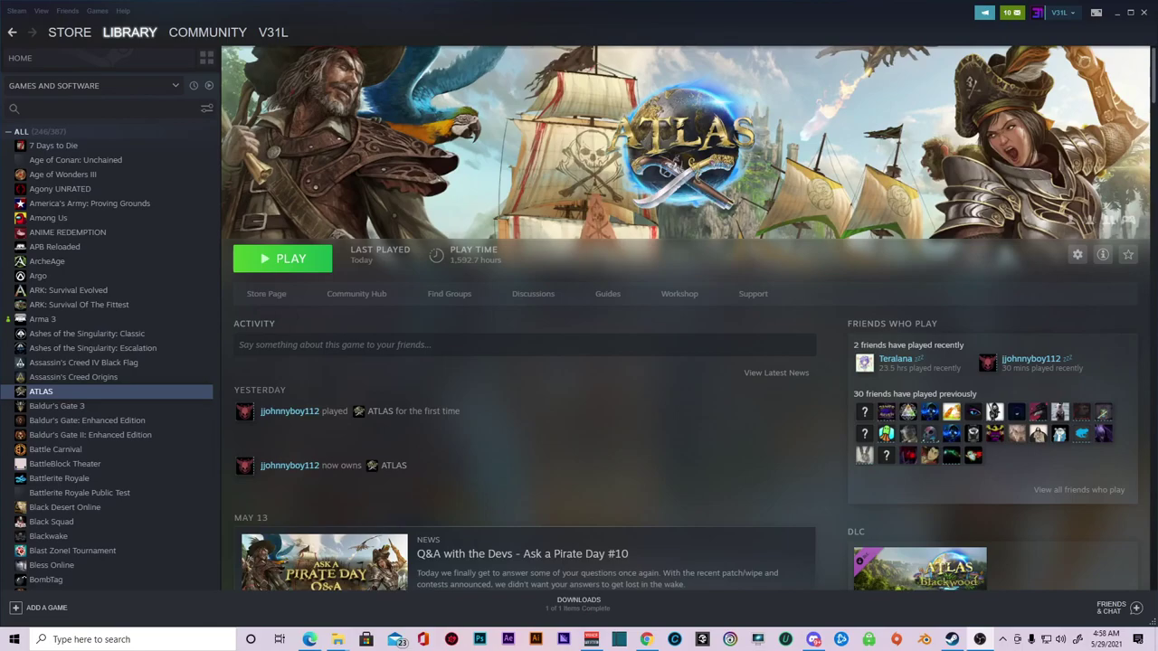
# Launch ATLAS from the Steam Library and confirm Play in the launch options dialog.
pyautogui.click(293, 268)
pyautogui.click(581, 362)
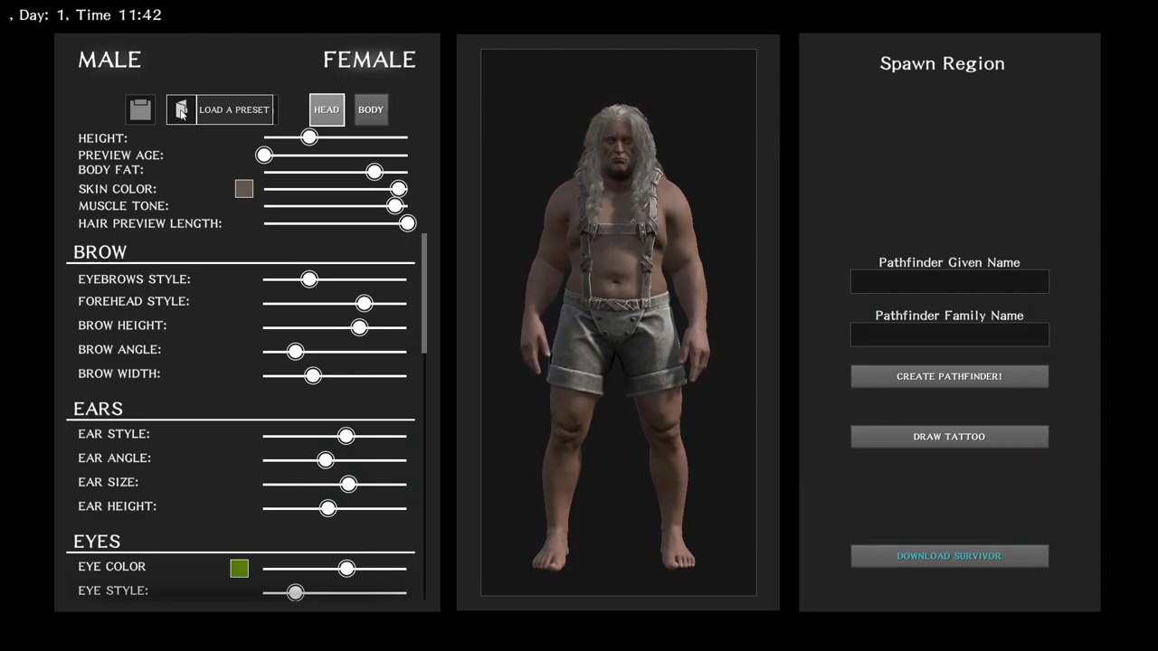
# Randomize the pathfinder's appearance repeatedly until a suitable look appears.
pyautogui.click(223, 112)
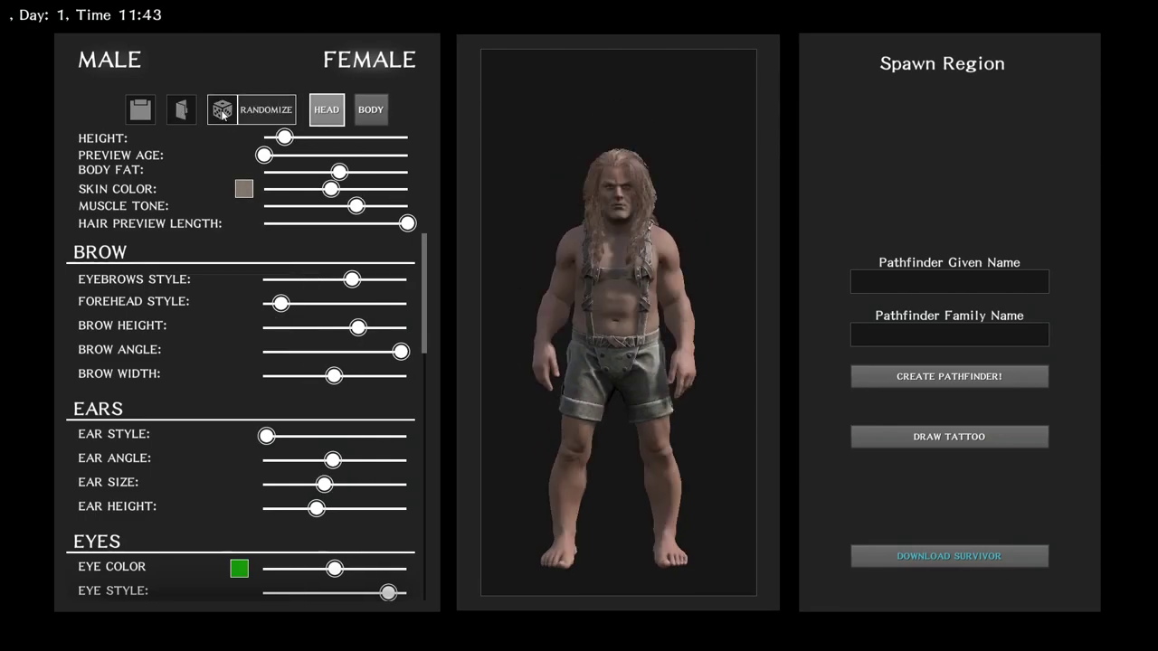
pyautogui.click(223, 111)
pyautogui.click(222, 111)
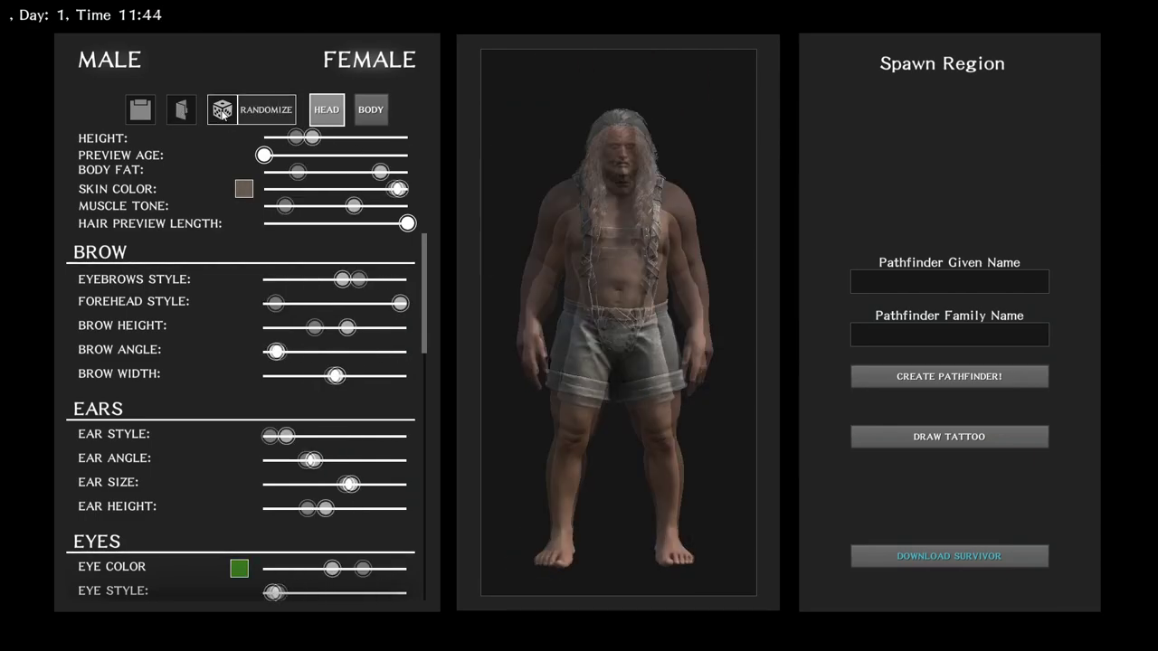
pyautogui.click(222, 111)
pyautogui.click(223, 111)
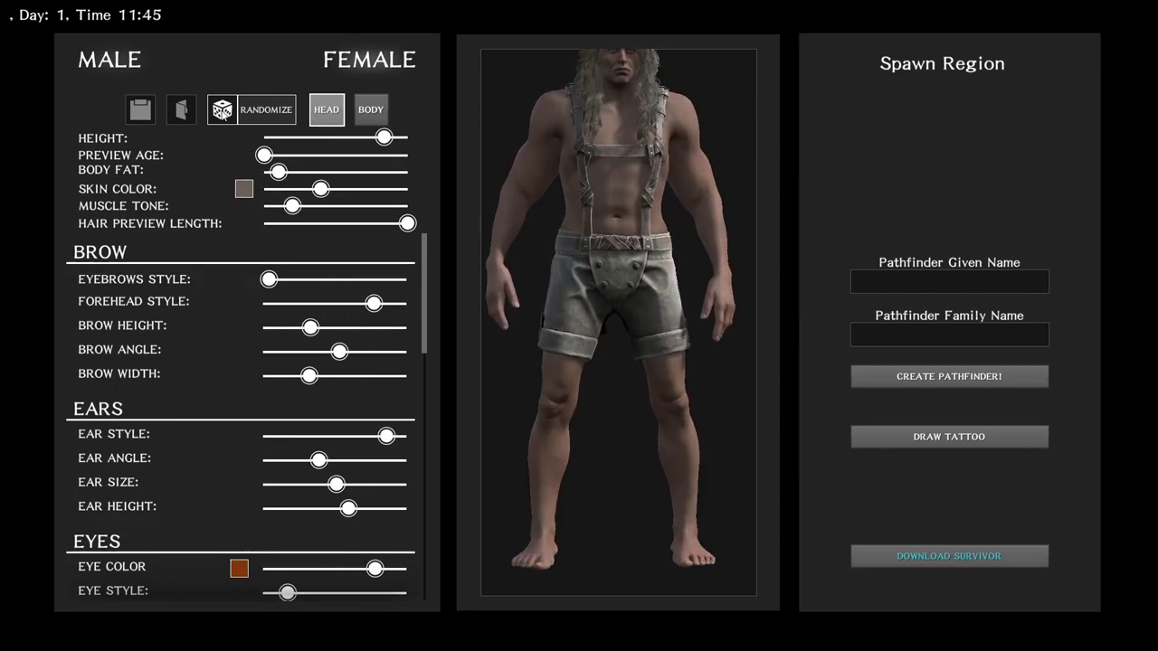
pyautogui.click(223, 112)
pyautogui.click(222, 111)
pyautogui.click(223, 111)
pyautogui.click(222, 112)
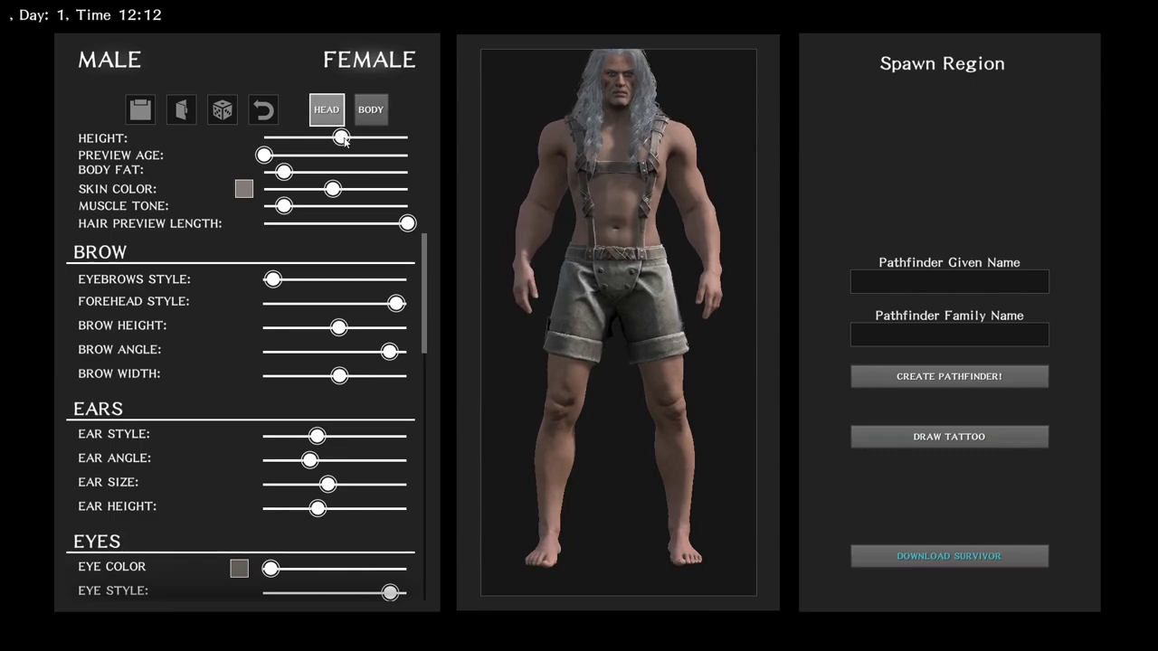
# Adjust the appearance sliders further down the list, including Hair Color for dark hair.
pyautogui.scroll(-3, 293, 513)
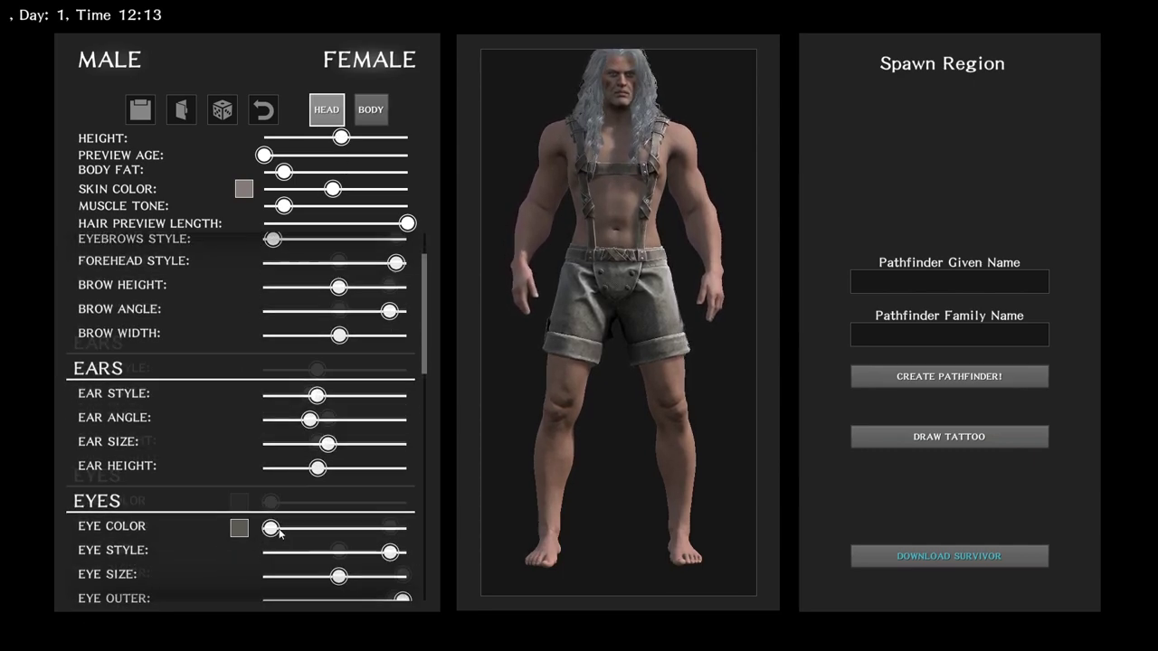
pyautogui.moveTo(270, 452); pyautogui.dragTo(309, 452)
pyautogui.scroll(-8, 253, 480)
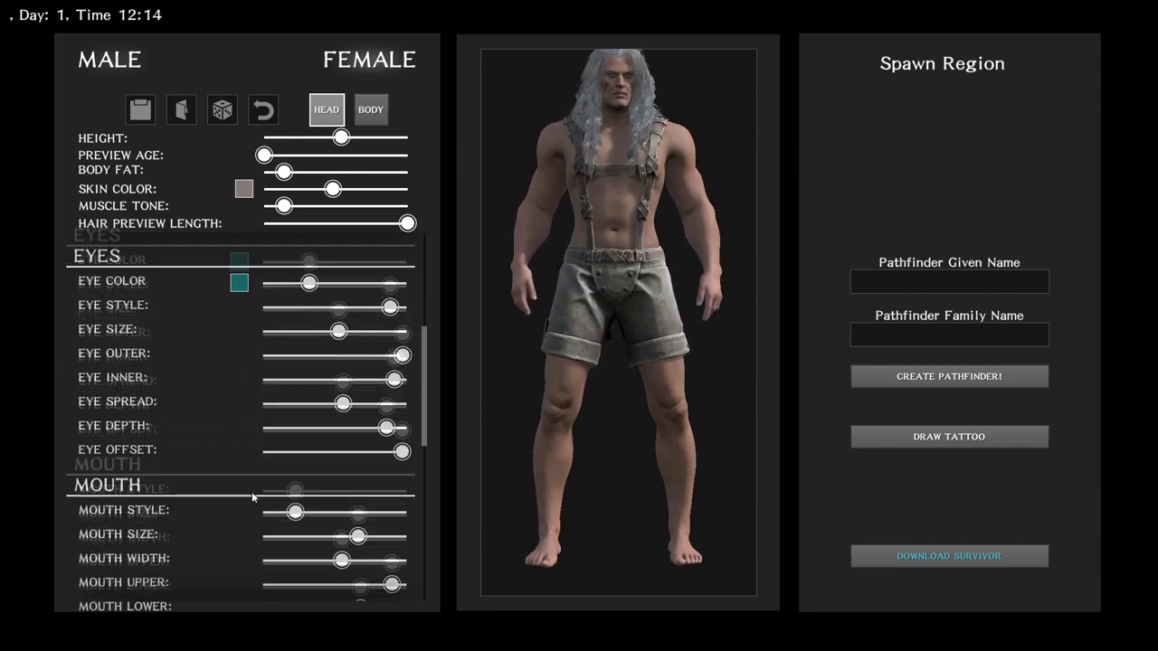
pyautogui.scroll(-8, 243, 497)
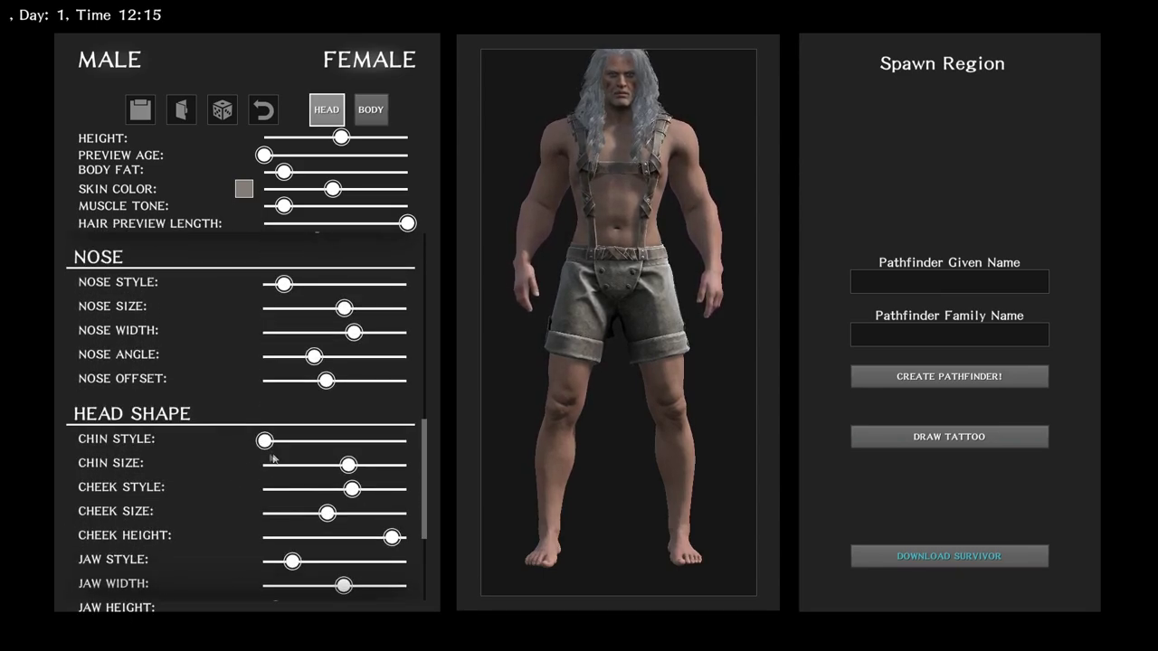
pyautogui.scroll(-3, 272, 362)
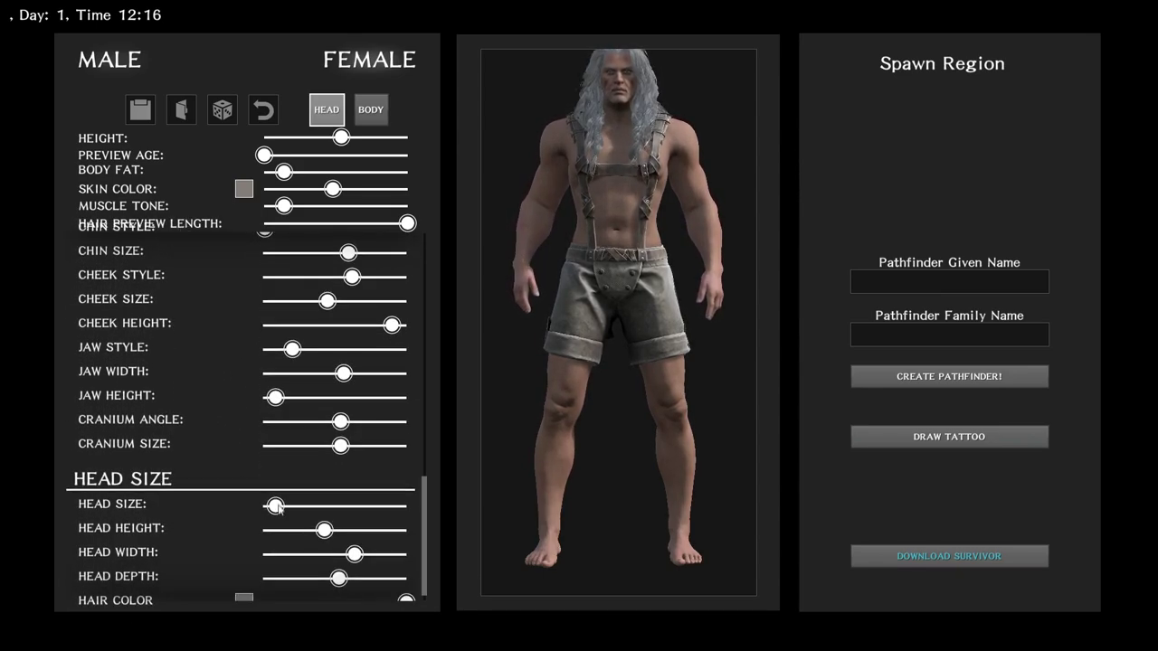
pyautogui.moveTo(276, 505); pyautogui.dragTo(334, 506)
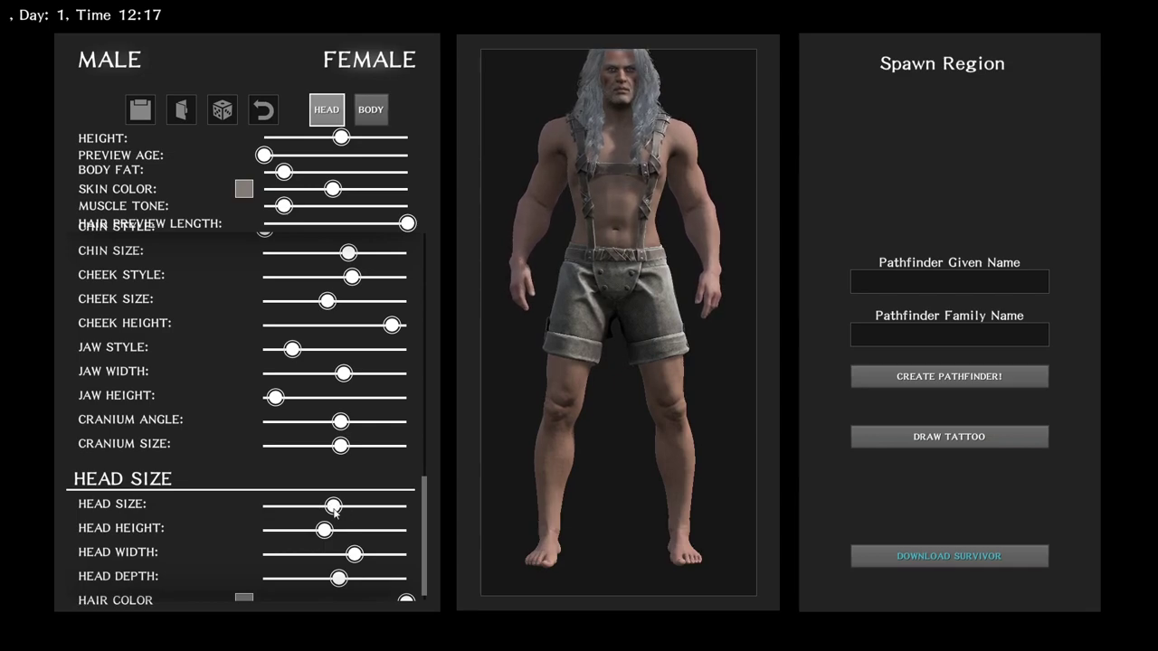
pyautogui.scroll(-1, 252, 534)
pyautogui.moveTo(406, 585); pyautogui.dragTo(232, 581)
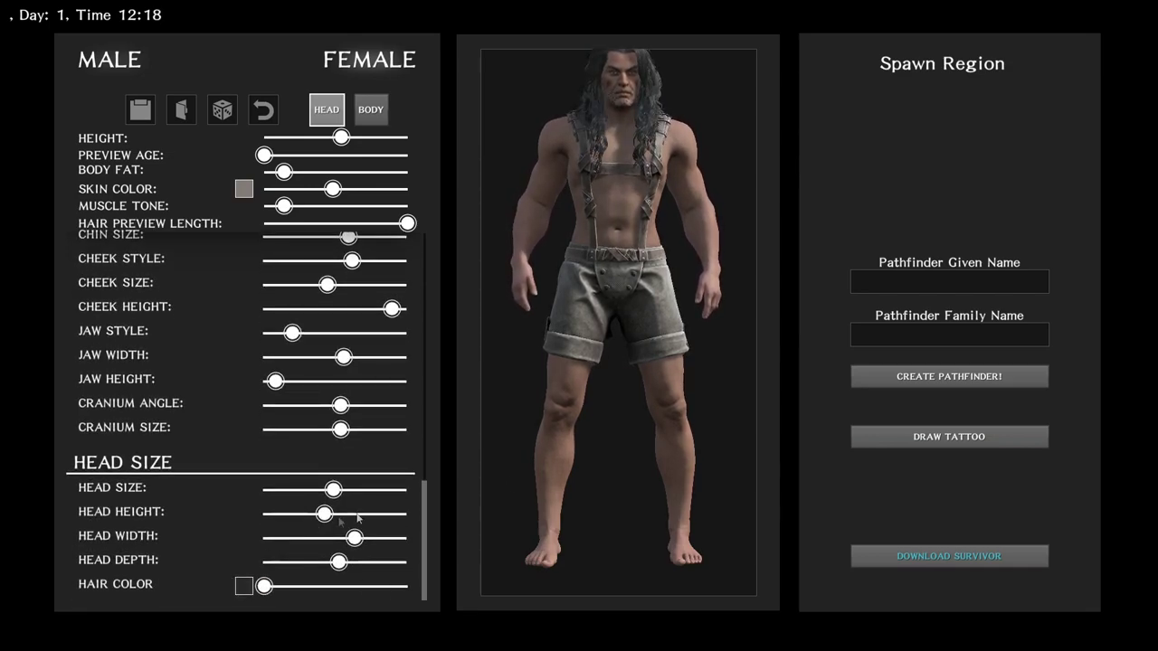
# Drag the Muscle Tone slider to make the character fully muscular.
pyautogui.click(883, 282)
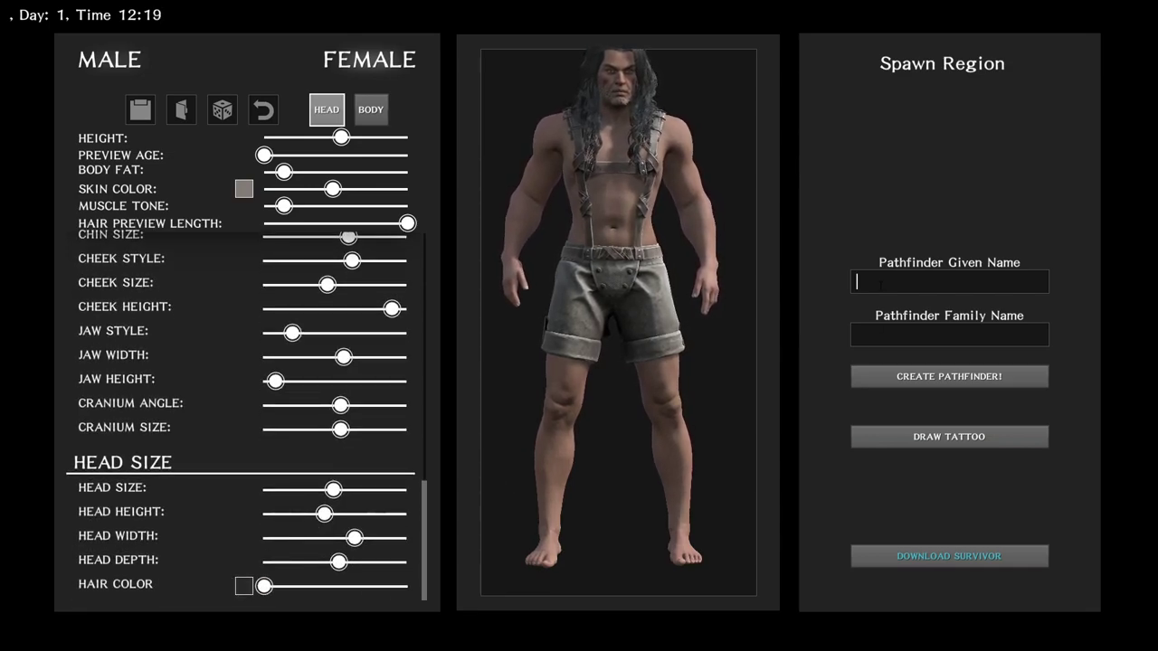
pyautogui.scroll(5, 171, 366)
pyautogui.scroll(8, 194, 349)
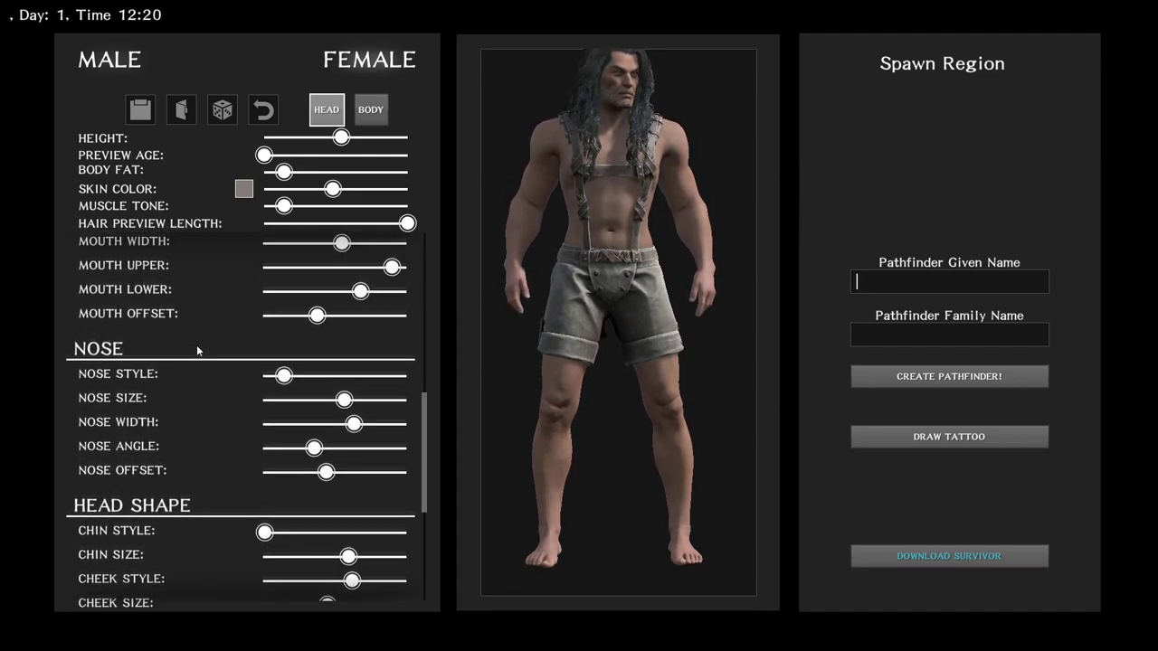
pyautogui.scroll(5, 199, 349)
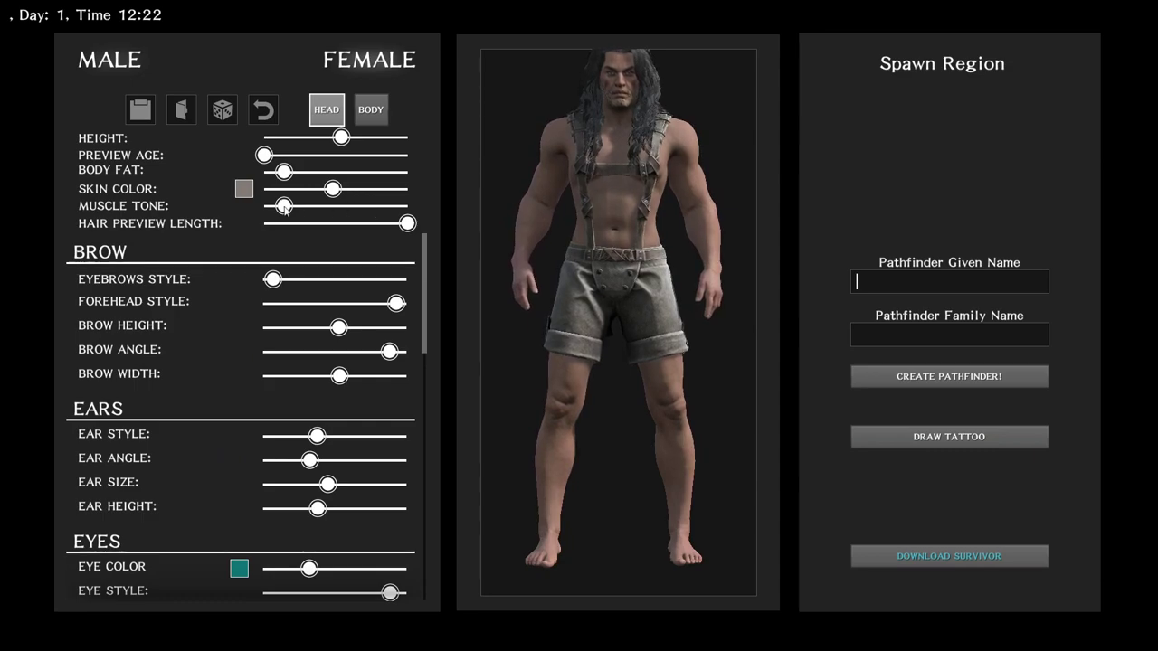
pyautogui.moveTo(284, 205); pyautogui.dragTo(409, 206)
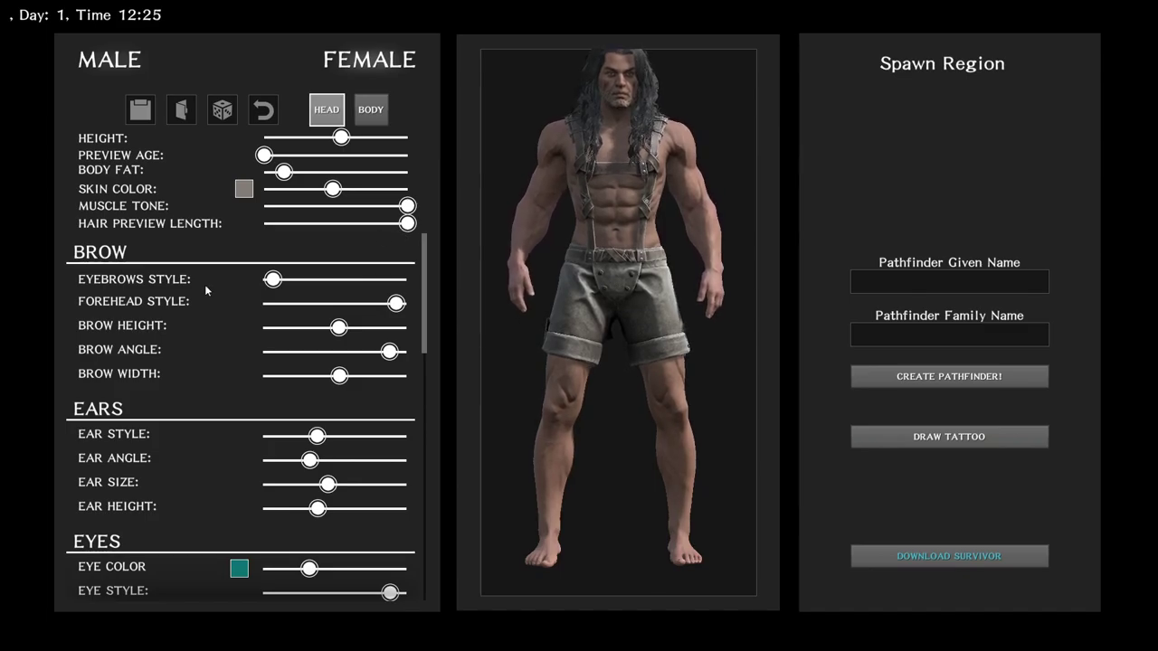
pyautogui.scroll(-3, 213, 330)
pyautogui.scroll(-20, 214, 334)
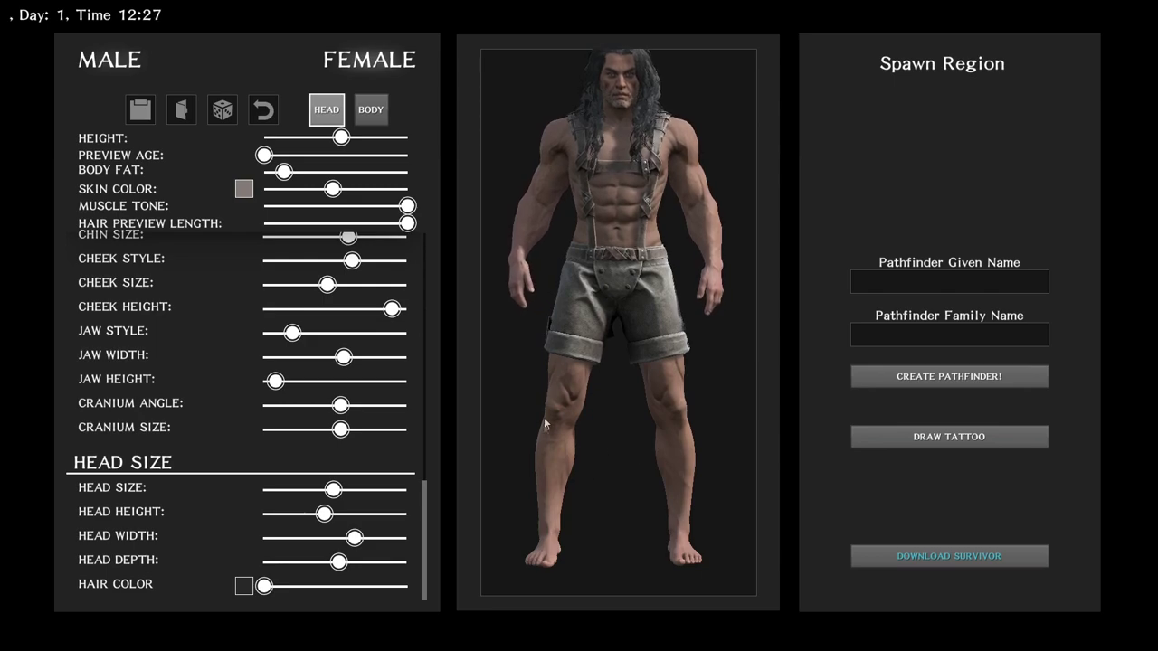
# Enter the pathfinder's chosen given name and family name.
pyautogui.click(905, 281)
pyautogui.write('V31L')
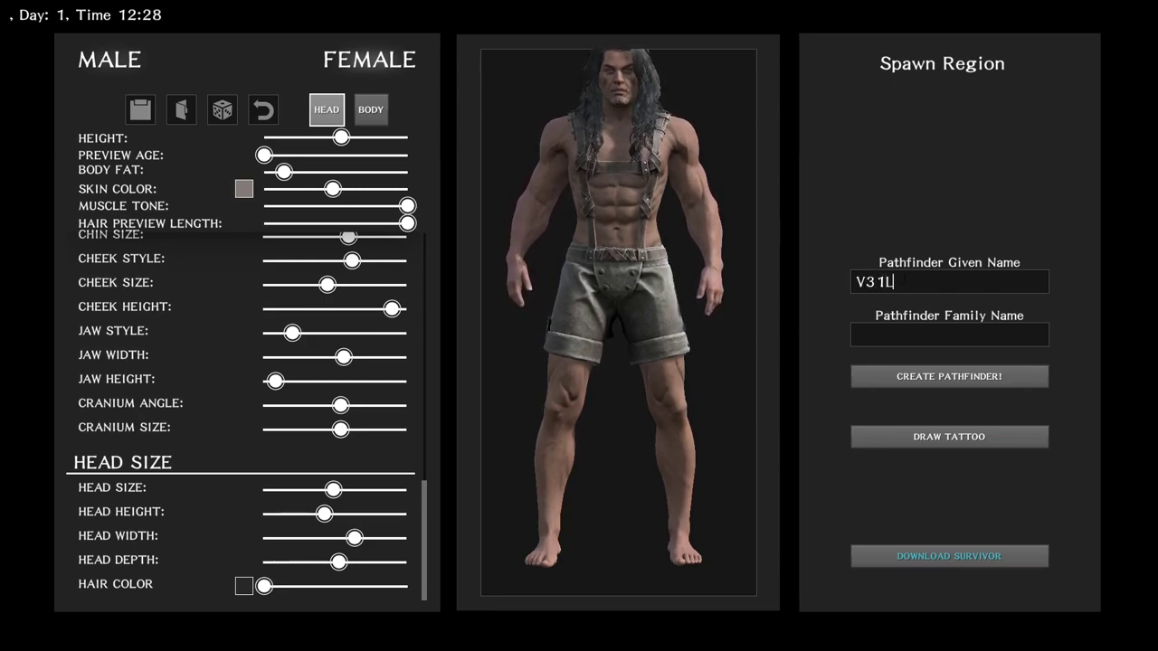
pyautogui.click(949, 335)
pyautogui.write('The Imp')
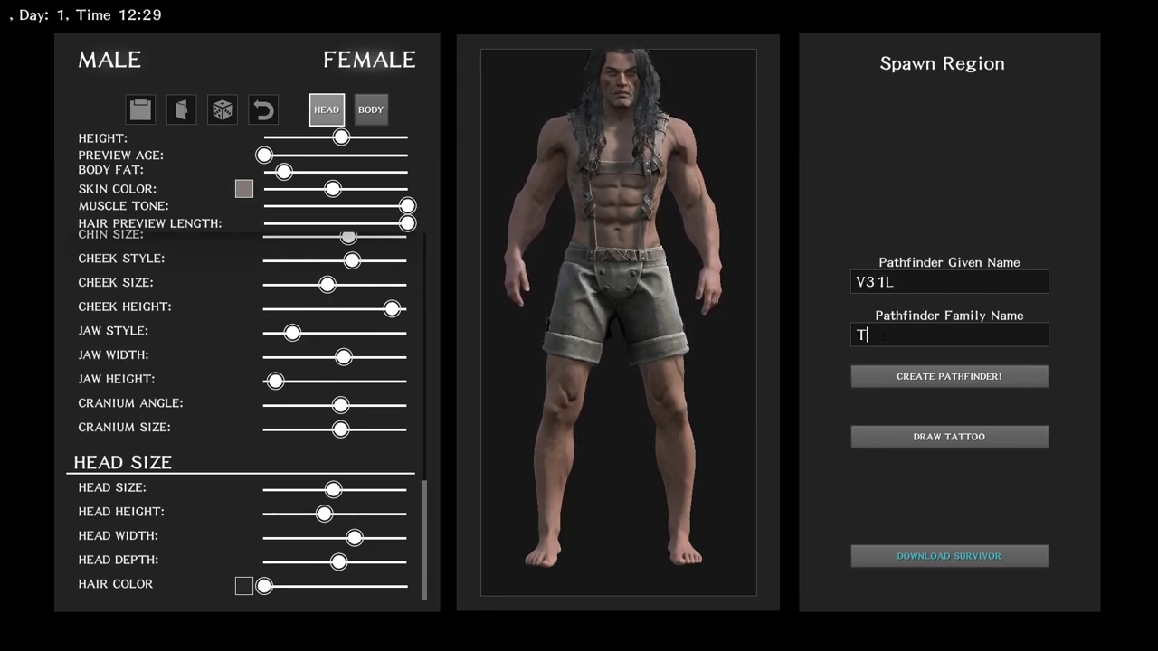
pyautogui.write('aler')
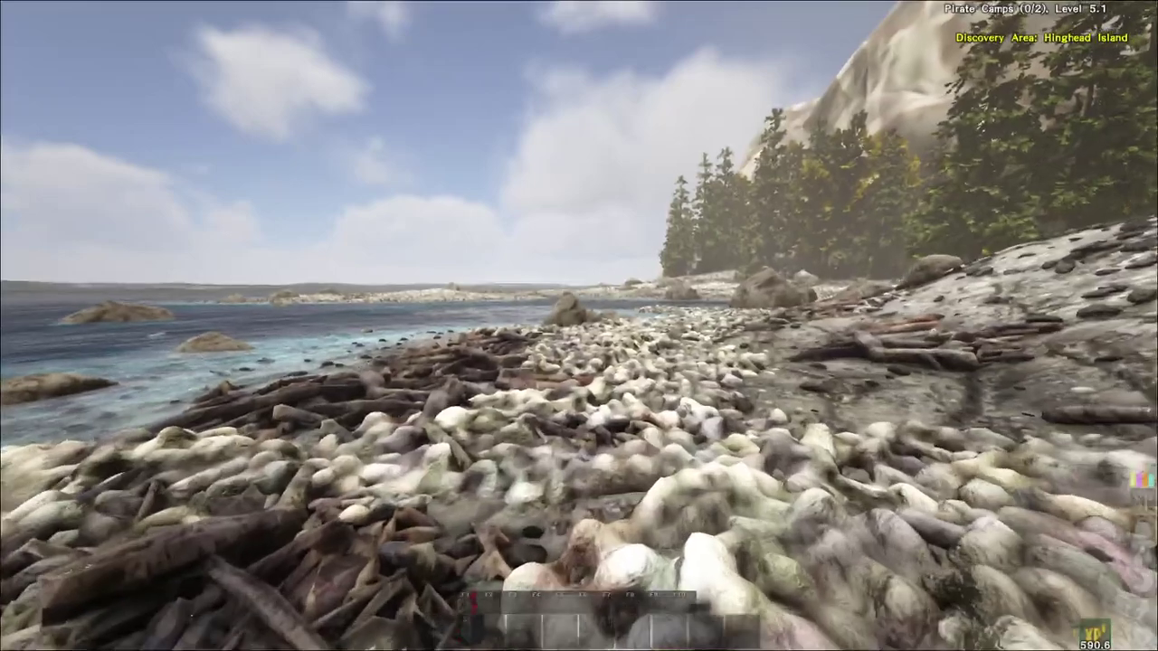
# Take out the map, hold it close, and zoom out until the full A1–K11 grid shows.
pyautogui.press('1')
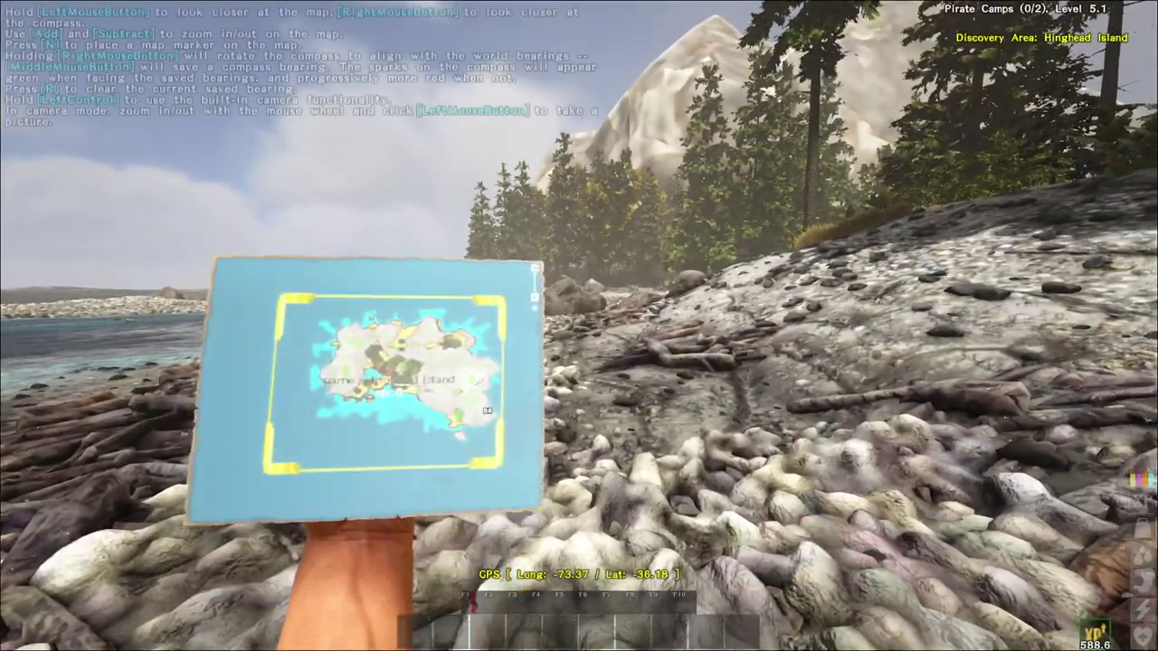
pyautogui.click(579, 325)
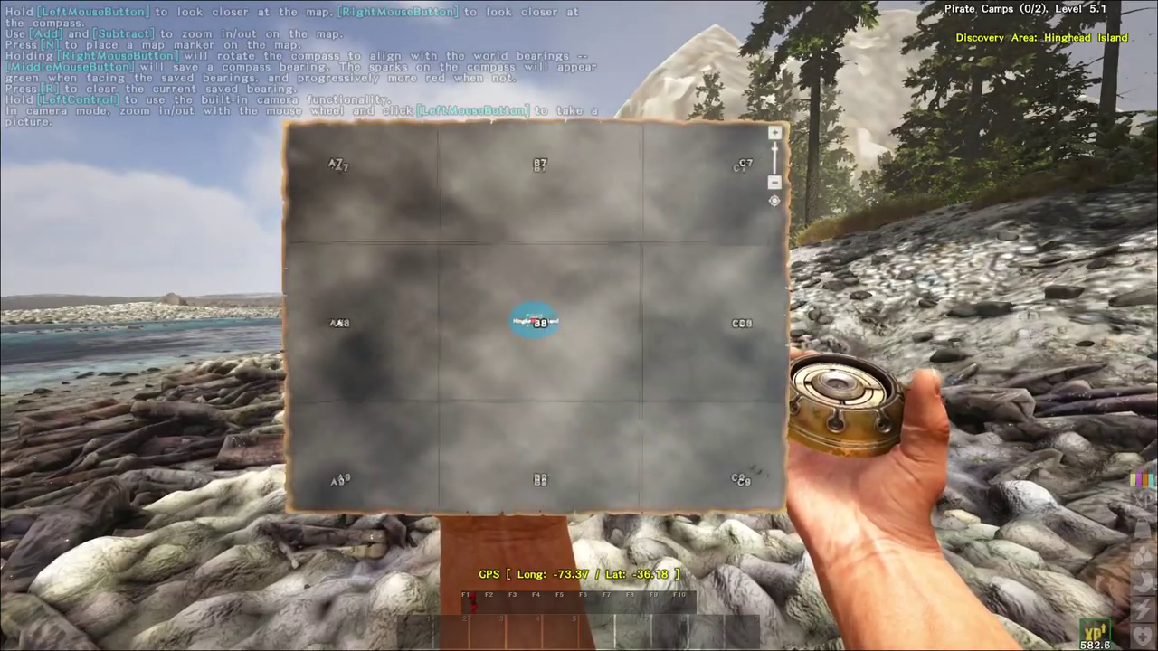
pyautogui.press('KP_Subtract')
pyautogui.press('KP_Add')
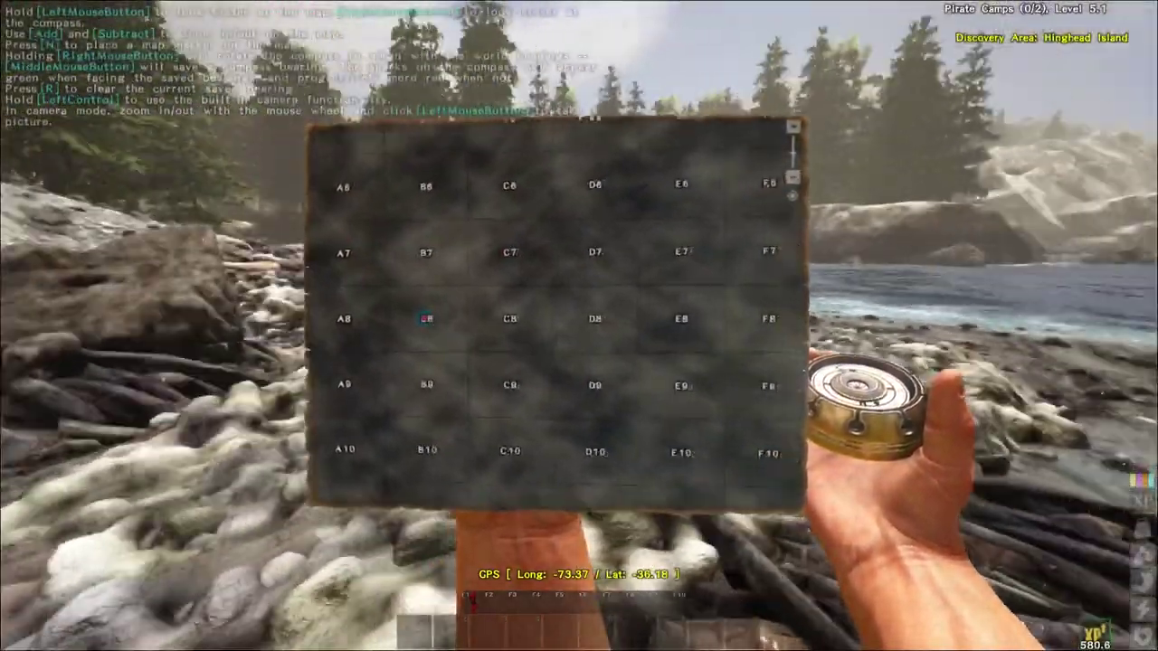
pyautogui.press('KP_Subtract')
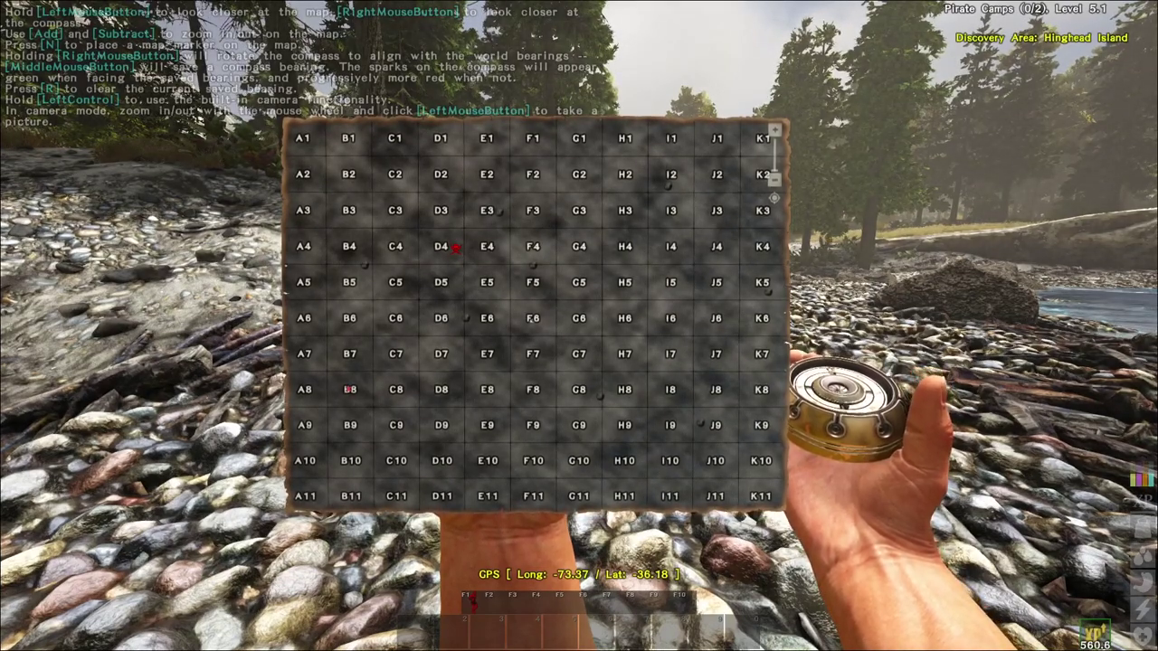
# Lower the map from the close-up back to the normal held view.
pyautogui.moveTo(579, 326); pyautogui.dragTo(579, 326)
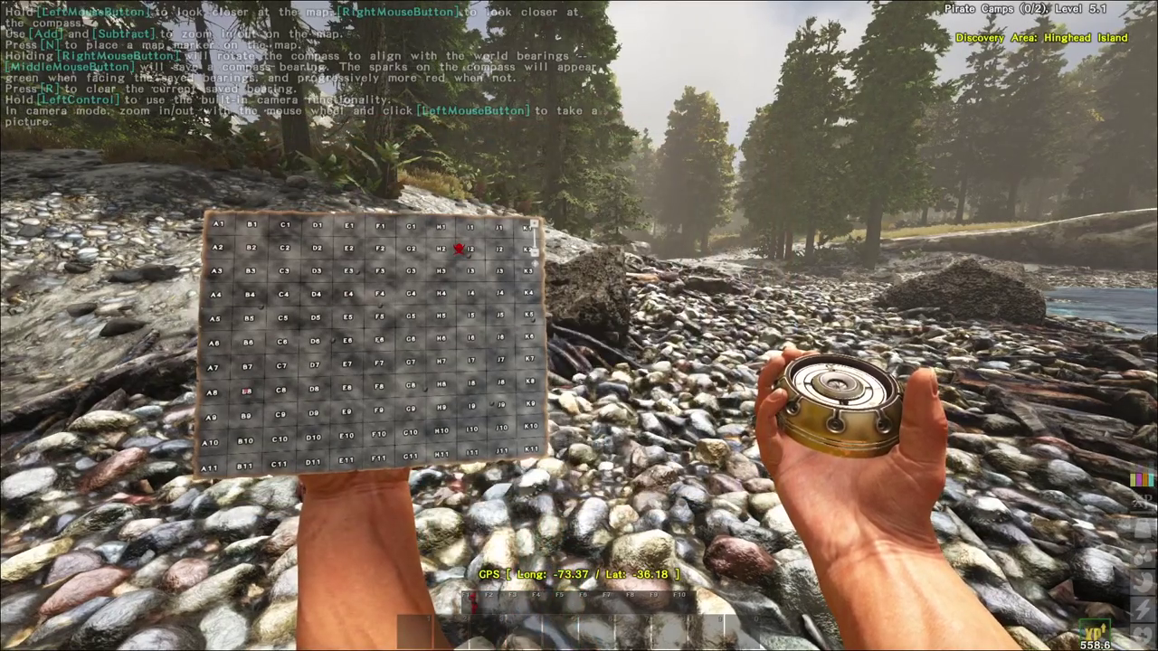